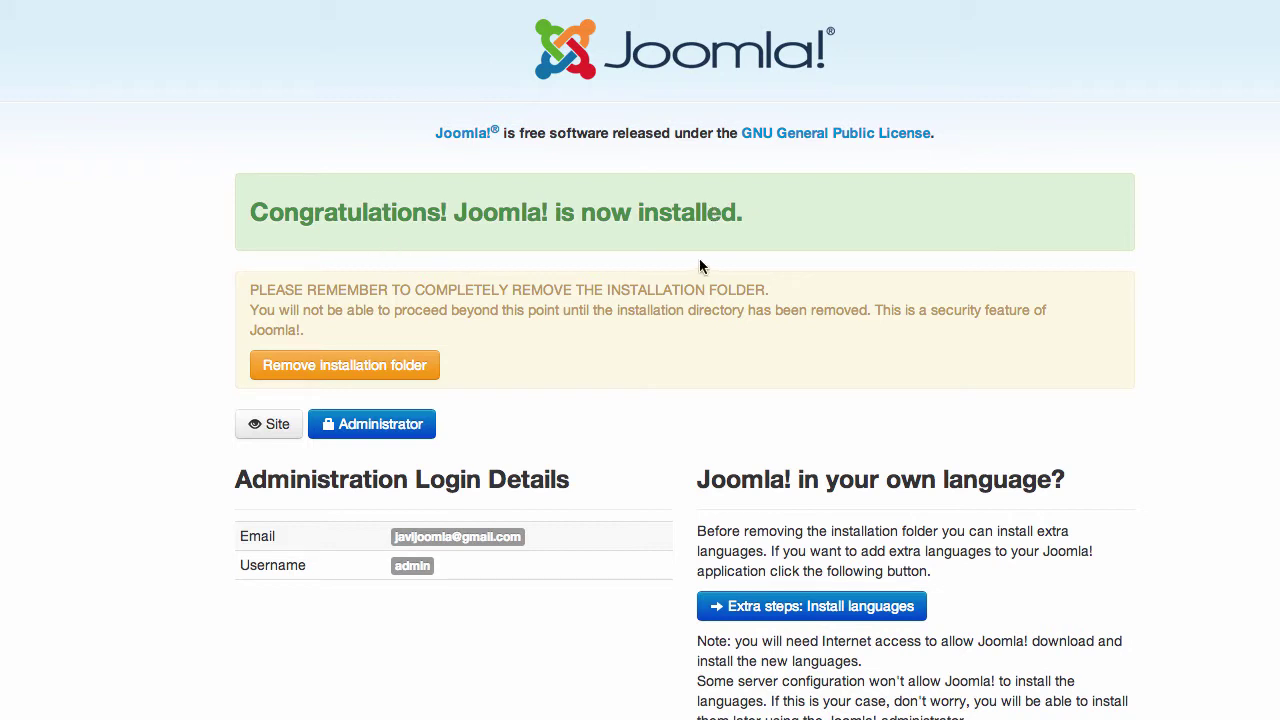
- Install the Catalan and Spanish language packages through the installer's extra language steps
{"action": "left_click", "coordinate": [773, 608]}
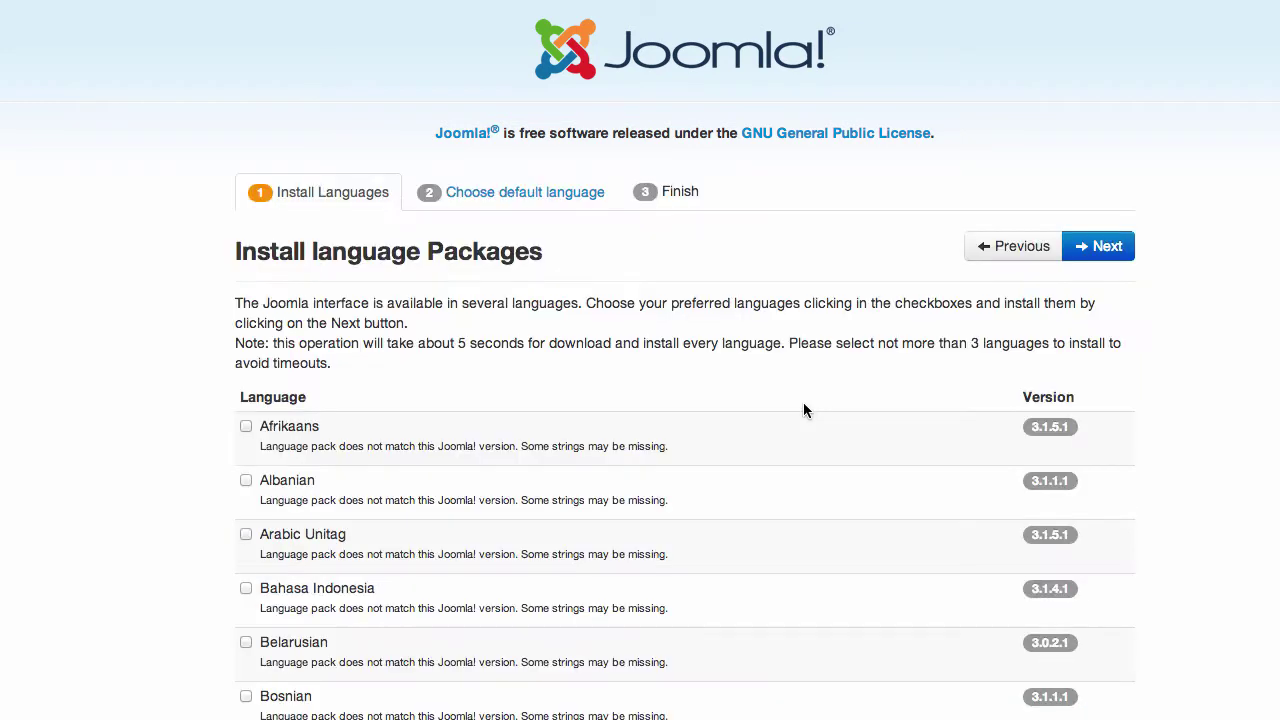
{"action": "scroll", "coordinate": [477, 460], "scroll_direction": "down", "scroll_amount": 5}
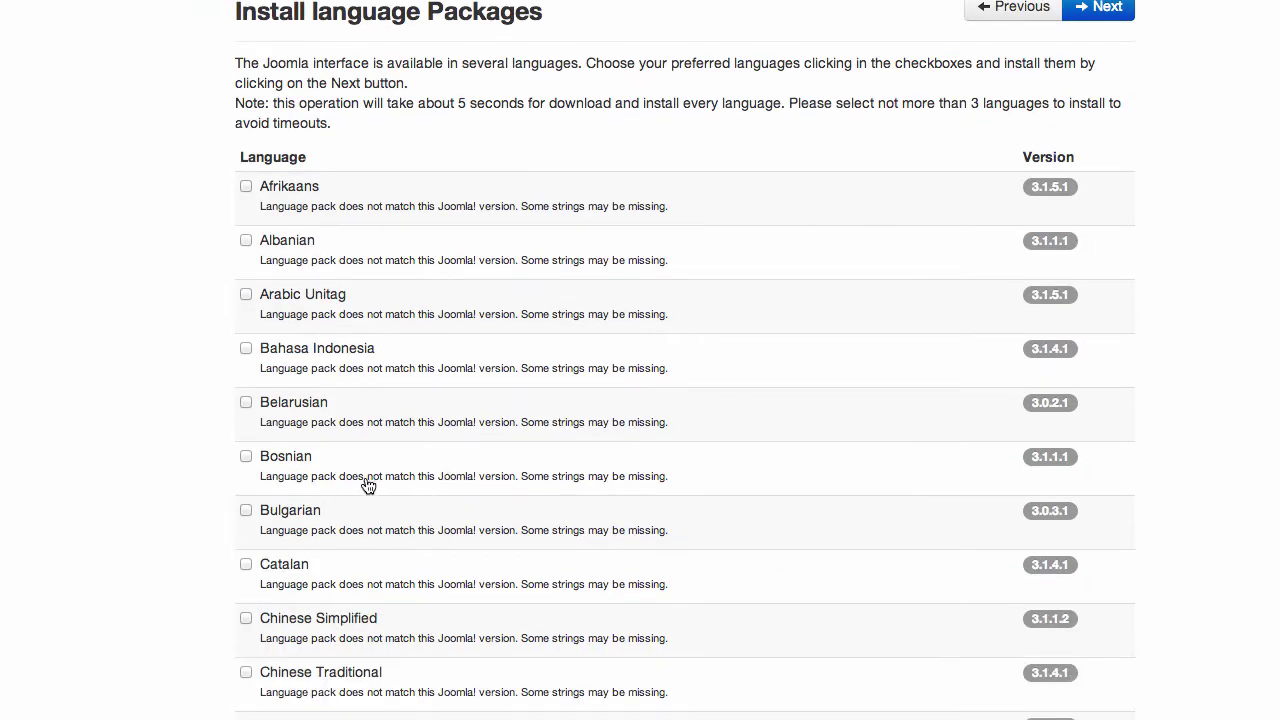
{"action": "left_click", "coordinate": [244, 562]}
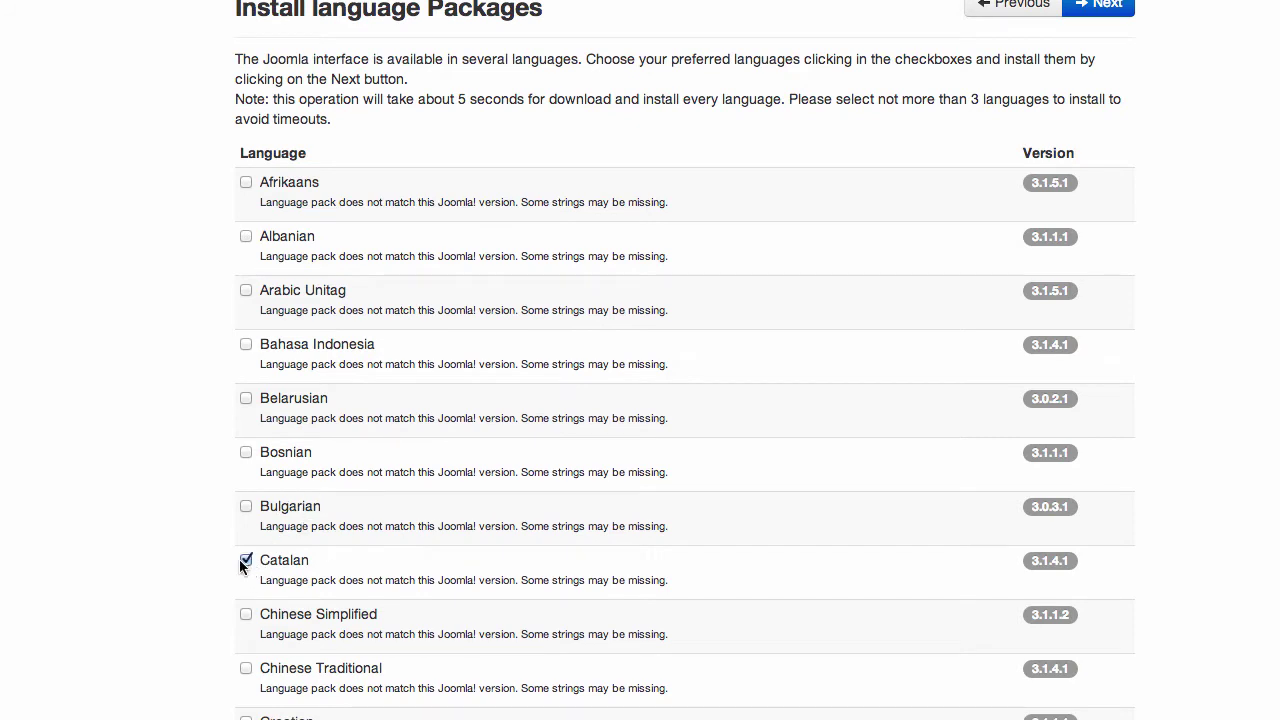
{"action": "scroll", "coordinate": [160, 532], "scroll_direction": "down", "scroll_amount": 8}
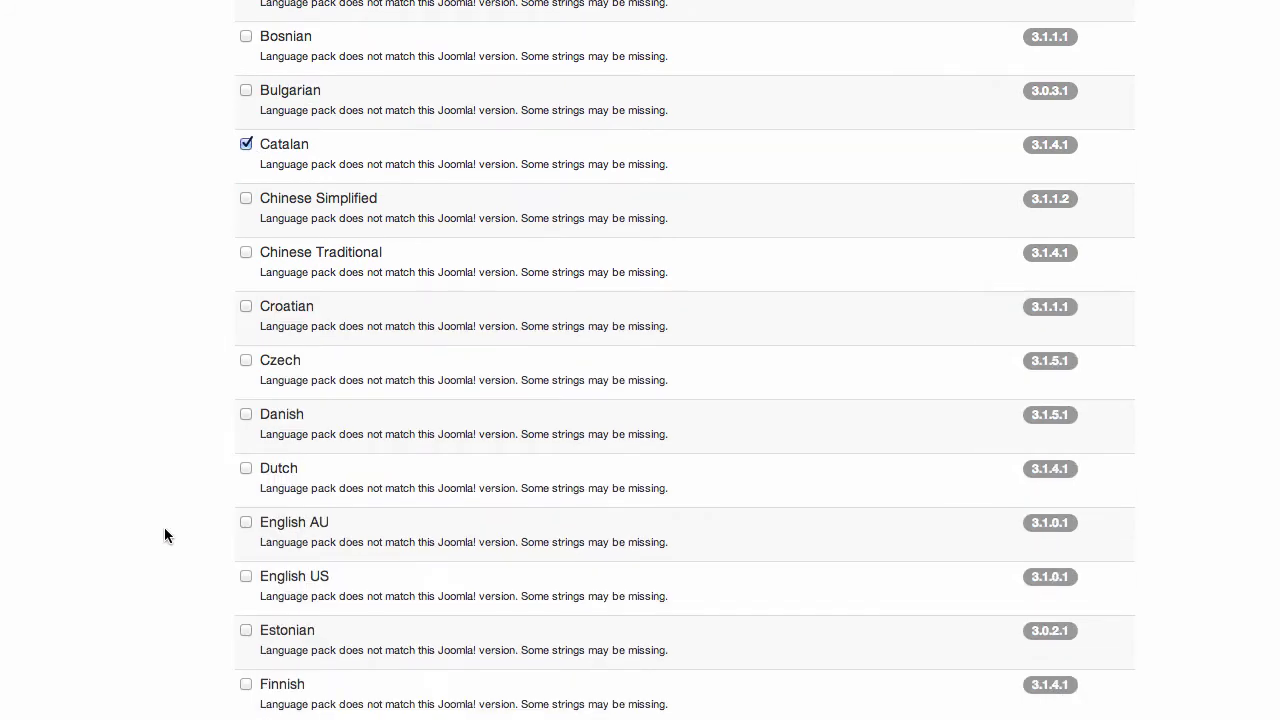
{"action": "scroll", "coordinate": [165, 528], "scroll_direction": "down", "scroll_amount": 13}
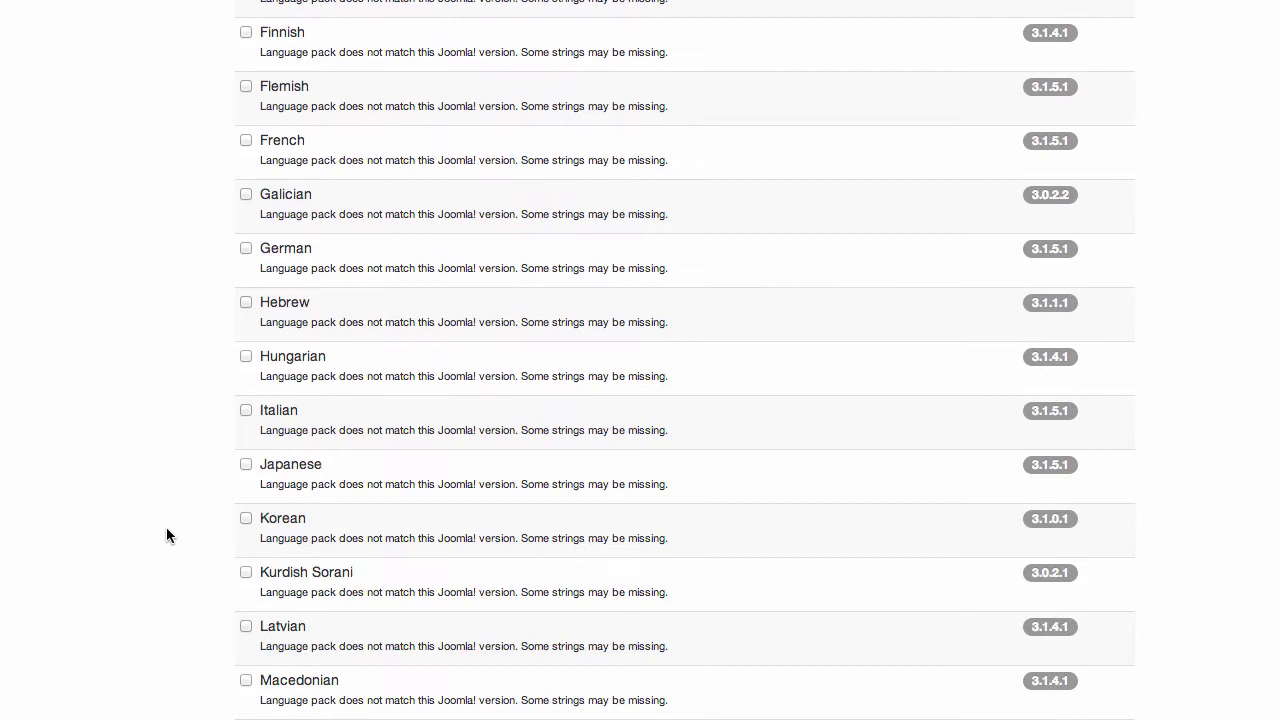
{"action": "scroll", "coordinate": [167, 527], "scroll_direction": "down", "scroll_amount": 15}
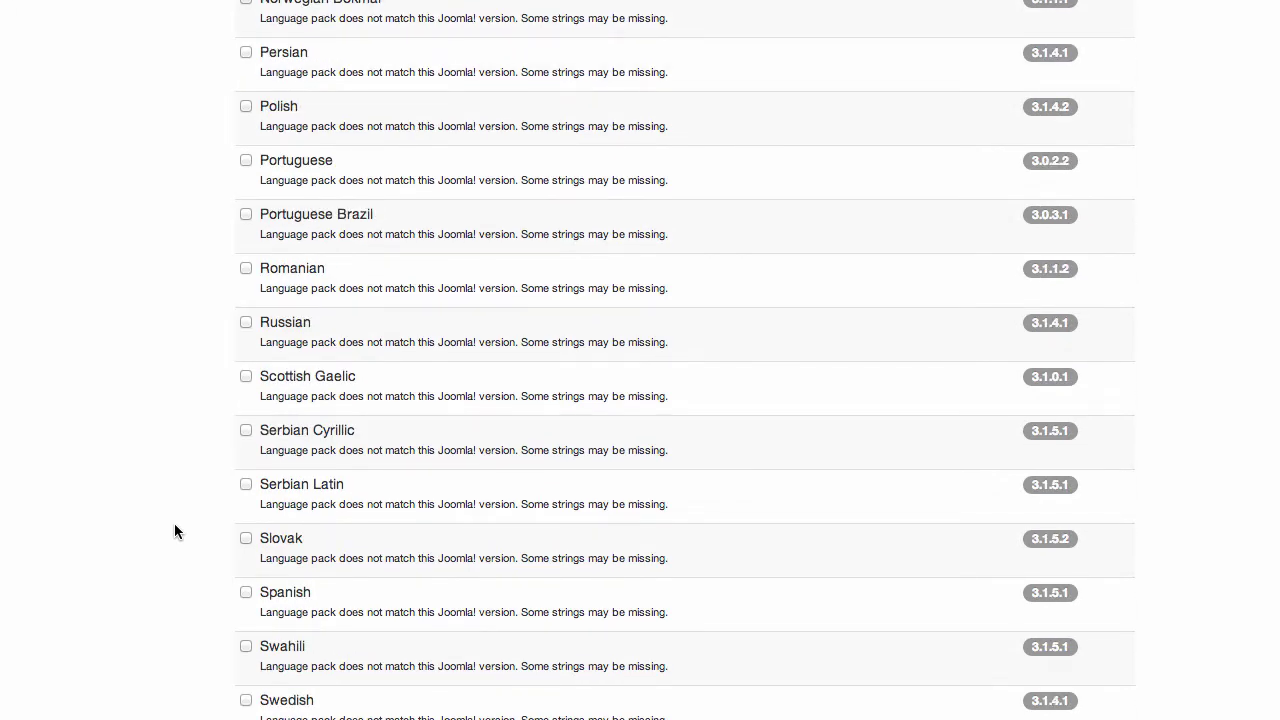
{"action": "scroll", "coordinate": [222, 475], "scroll_direction": "down", "scroll_amount": 2}
{"action": "left_click", "coordinate": [246, 508]}
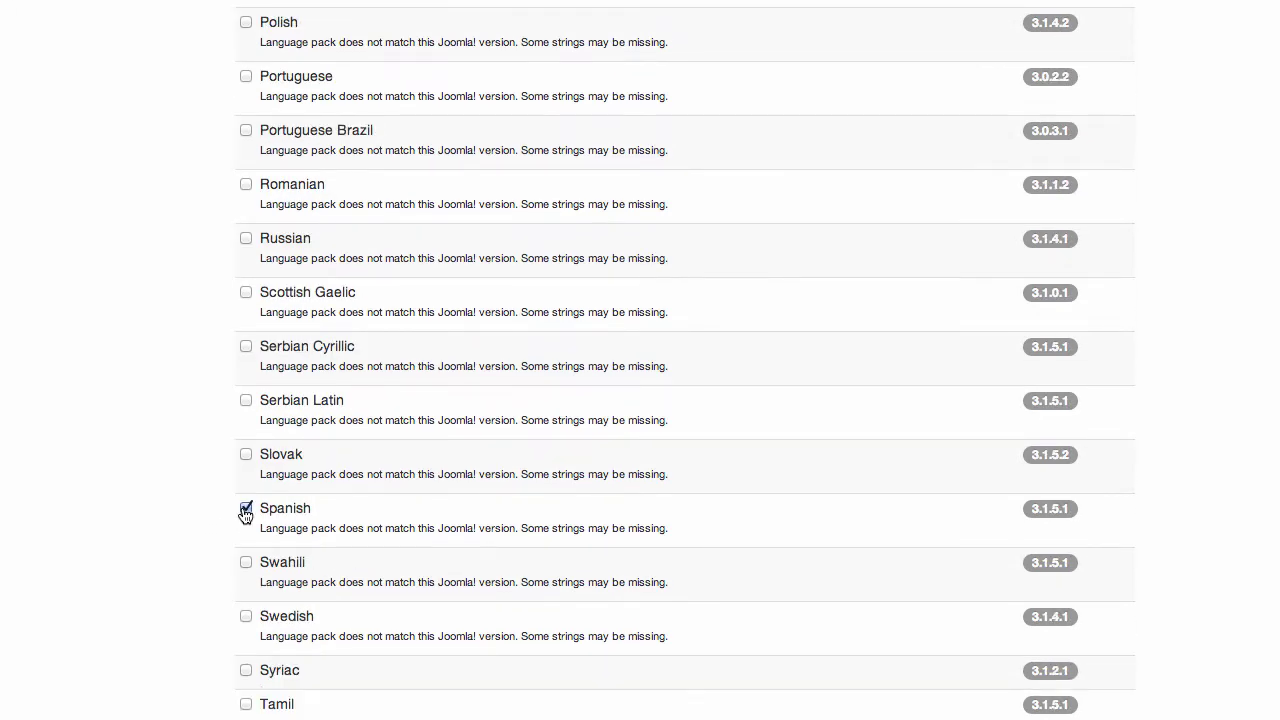
{"action": "scroll", "coordinate": [446, 436], "scroll_direction": "up", "scroll_amount": 20}
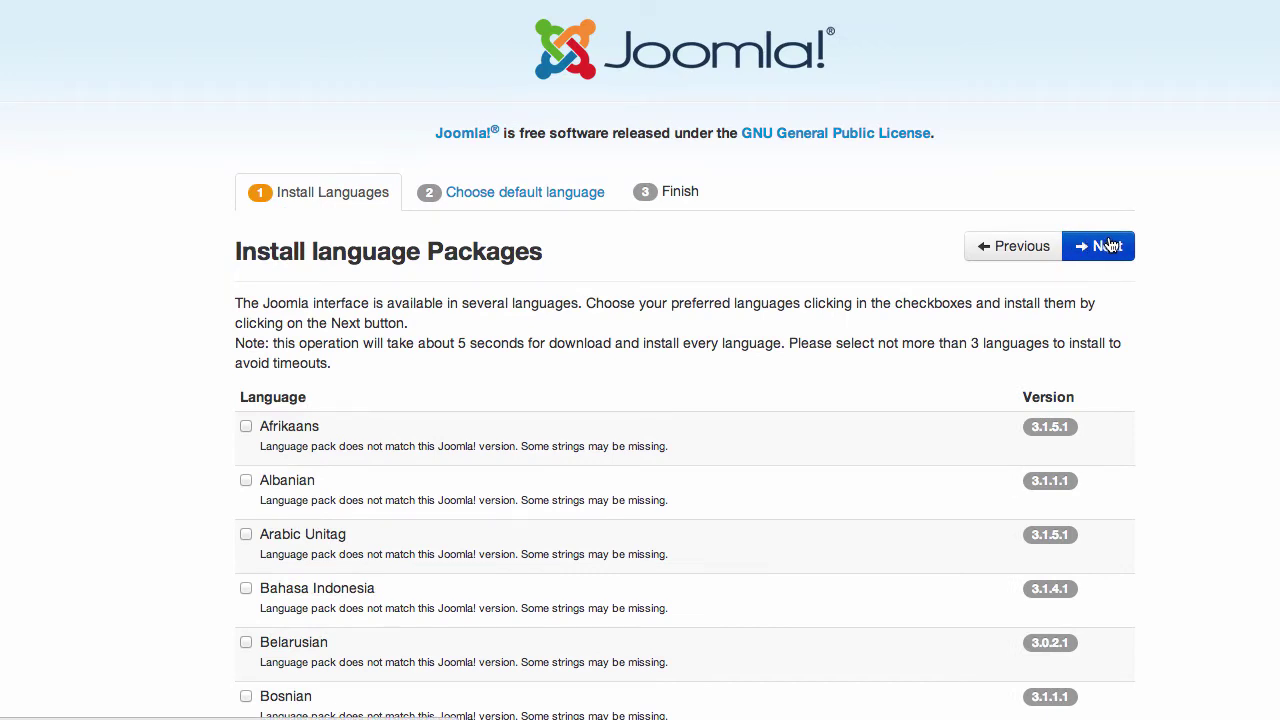
{"action": "left_click", "coordinate": [1108, 246]}
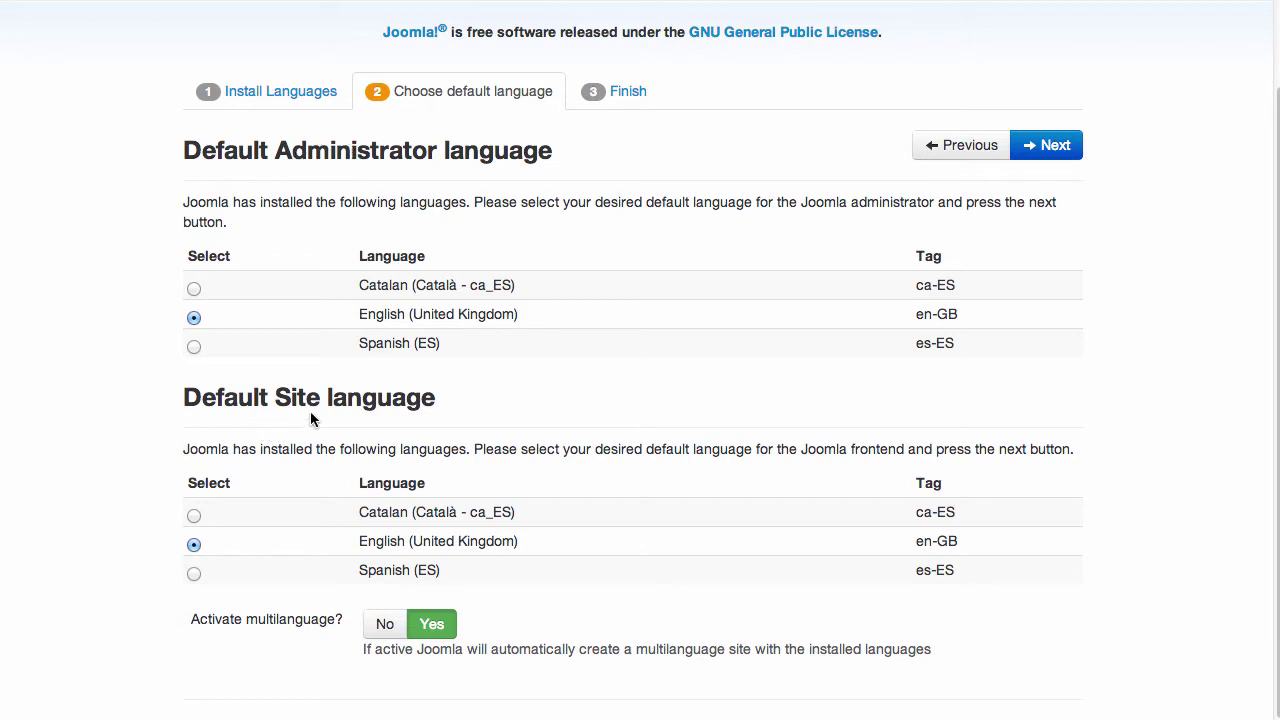
- Try Catalan and Spanish as the default administrator language, finishing with English (United Kingdom) selected
{"action": "left_click", "coordinate": [195, 290]}
{"action": "left_click", "coordinate": [194, 346]}
{"action": "left_click", "coordinate": [194, 318]}
- Set the multilanguage activation option to Yes and apply the default language settings
{"action": "left_click_drag", "start_coordinate": [192, 622], "coordinate": [343, 622]}
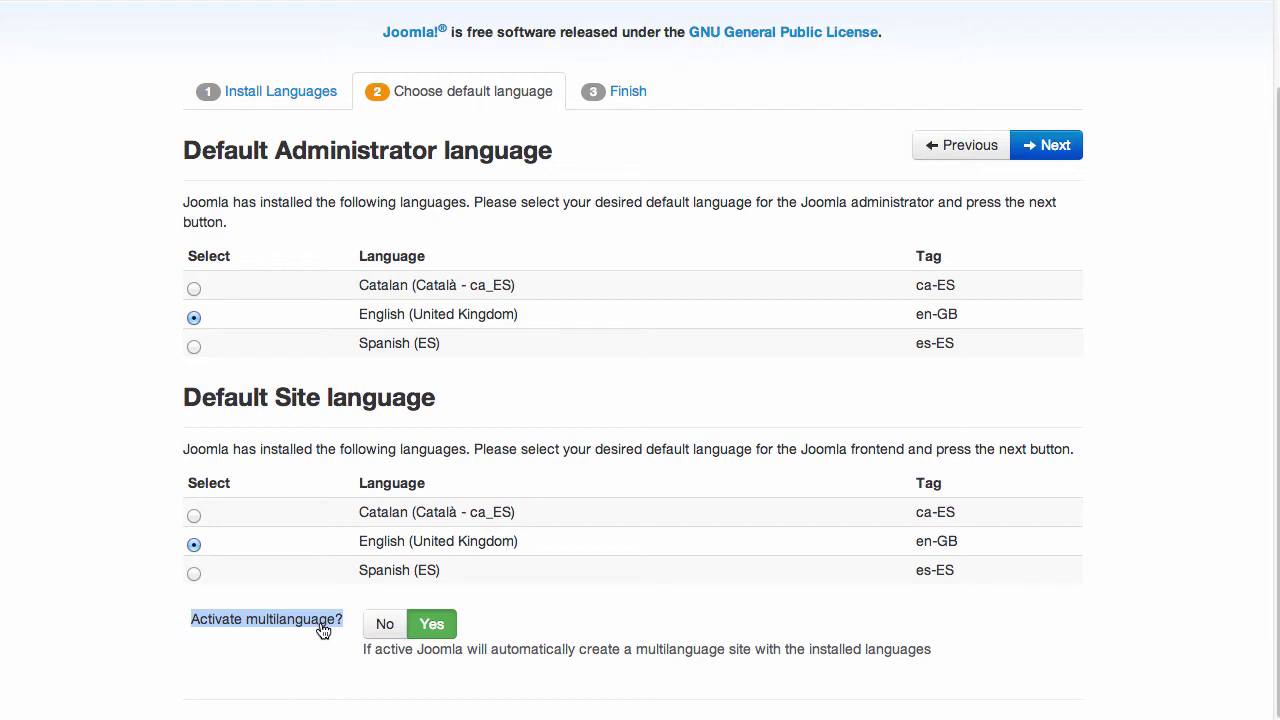
{"action": "left_click", "coordinate": [385, 626]}
{"action": "left_click", "coordinate": [430, 626]}
{"action": "left_click", "coordinate": [386, 628]}
{"action": "left_click", "coordinate": [430, 630]}
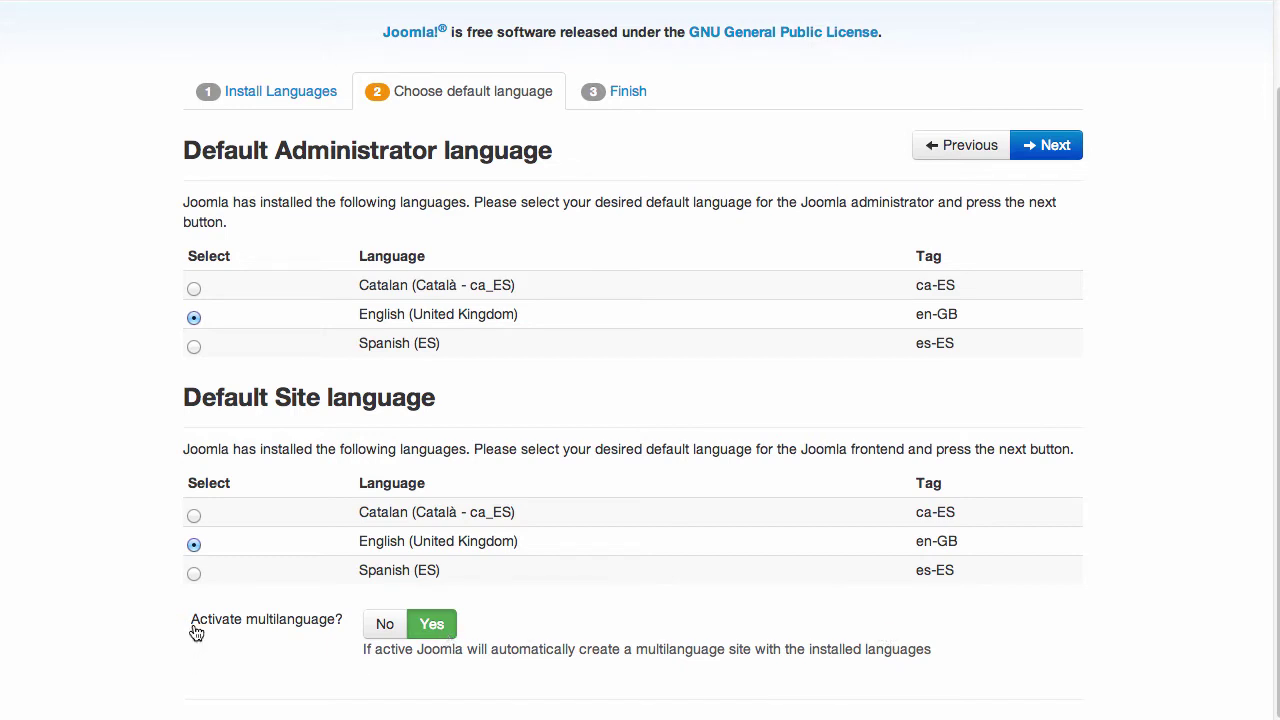
{"action": "left_click_drag", "start_coordinate": [191, 620], "coordinate": [337, 626]}
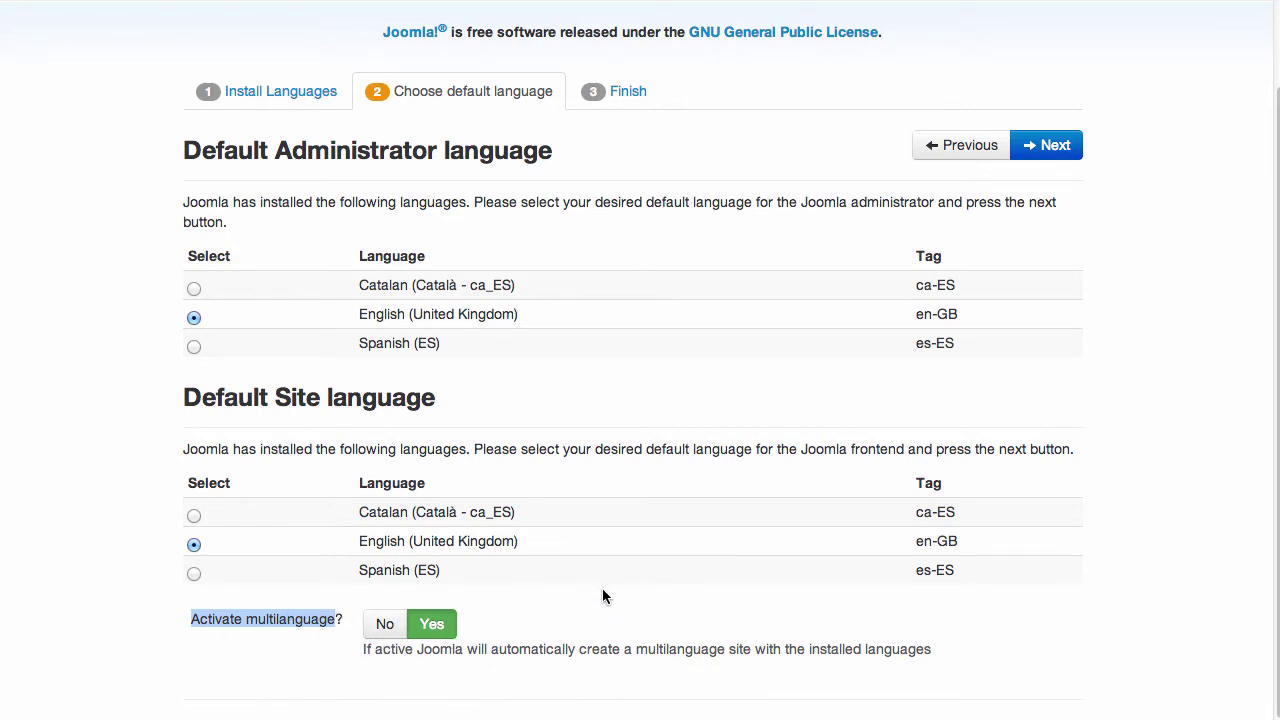
{"action": "left_click", "coordinate": [1058, 146]}
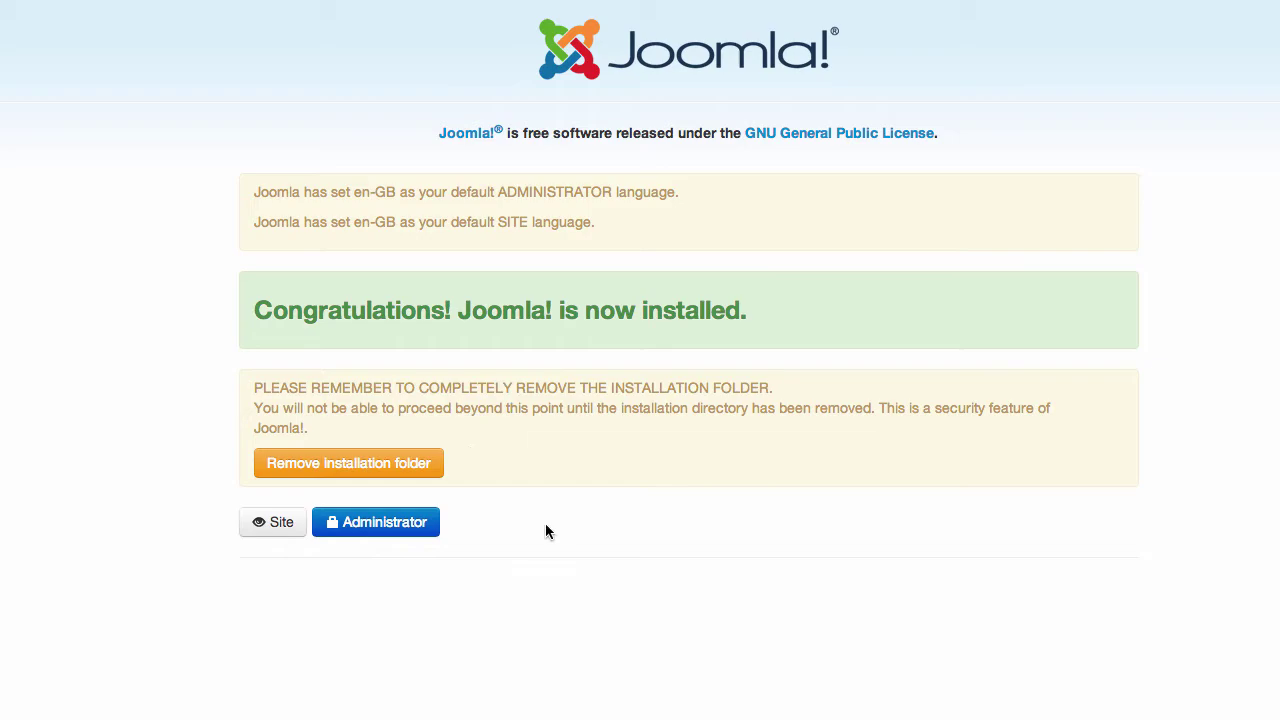
- Open the administrator area and log in with the username admin and the account password
{"action": "left_click", "coordinate": [409, 532]}
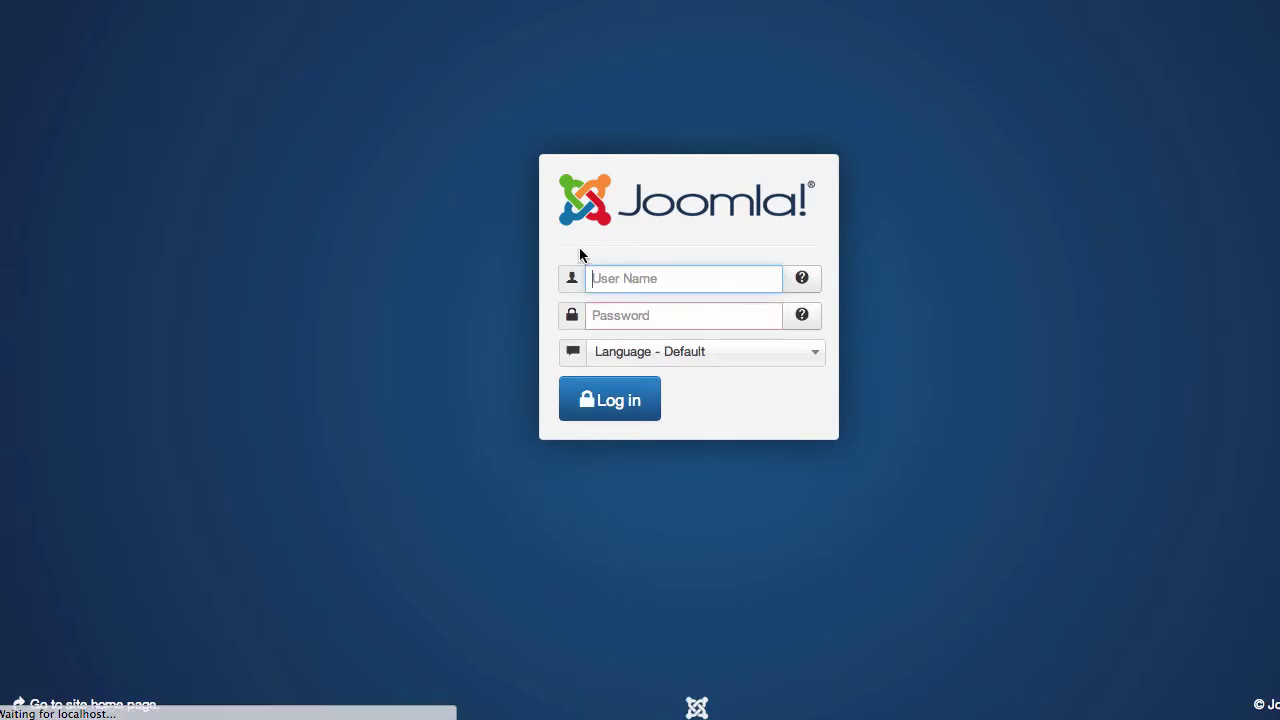
{"action": "left_click", "coordinate": [675, 279]}
{"action": "type", "text": "admin"}
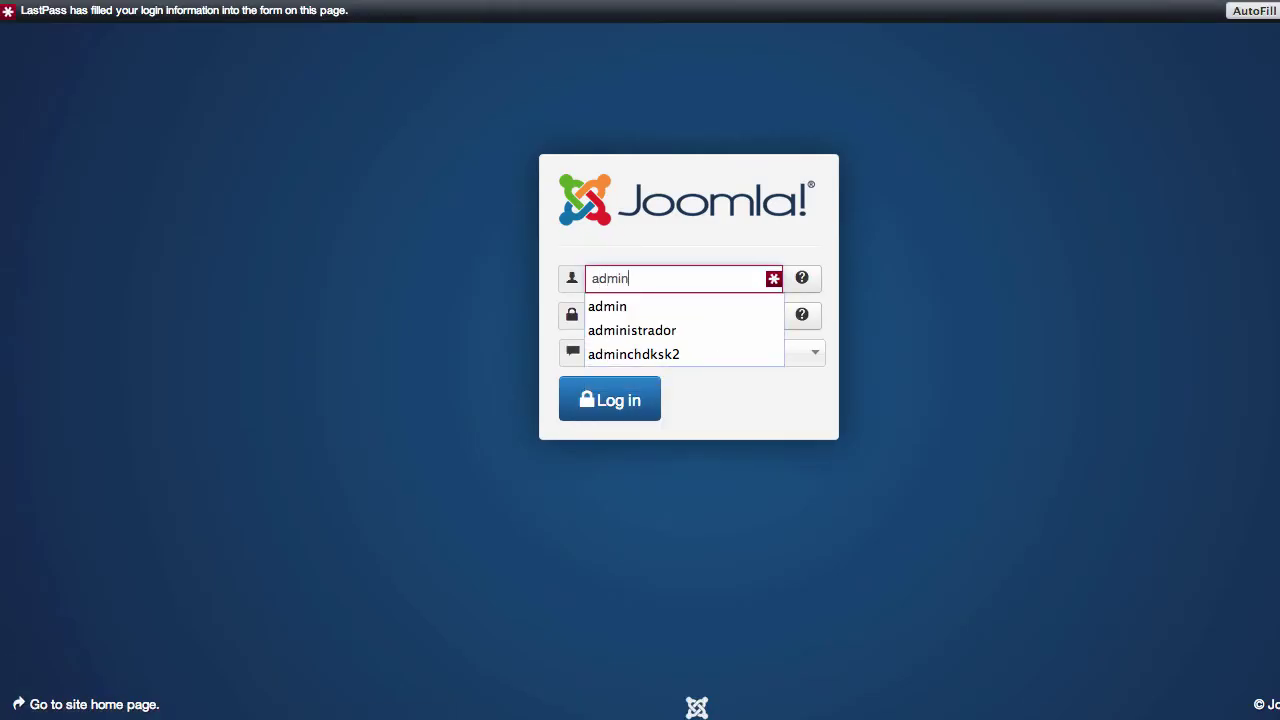
{"action": "key", "text": "Tab"}
{"action": "type", "text": "a"}
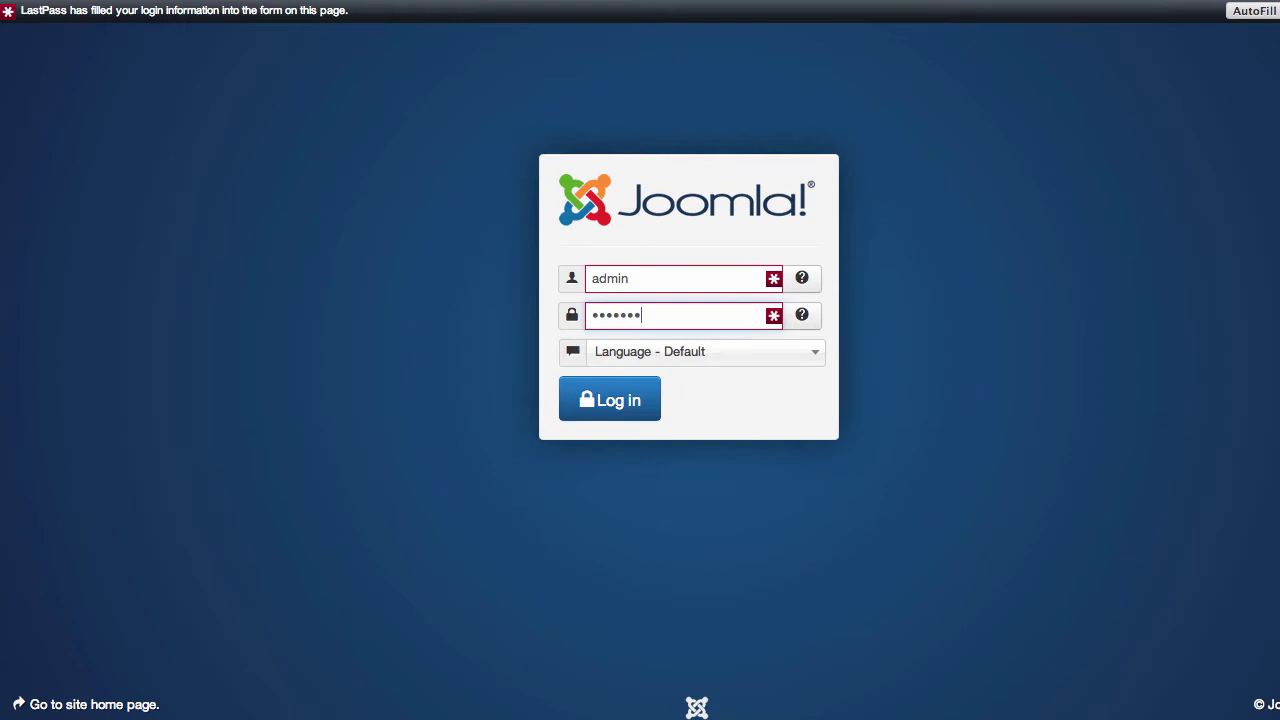
{"action": "key", "text": "Return"}
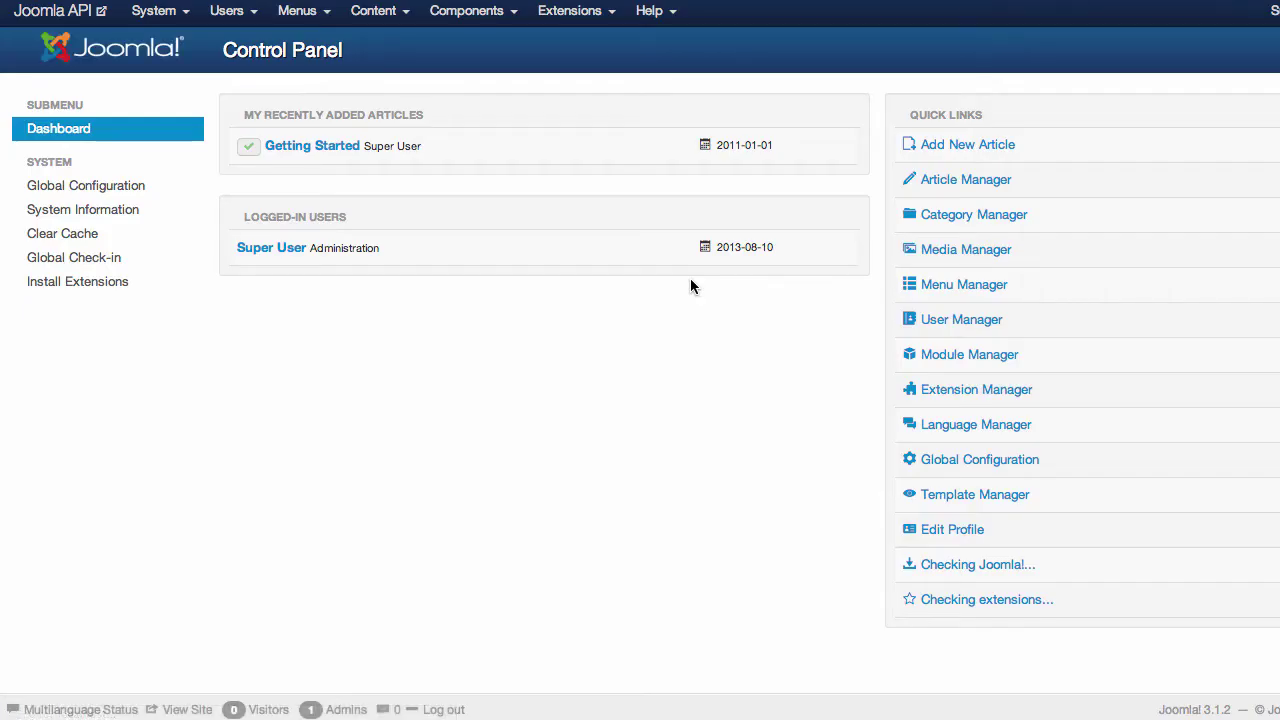
- Examine the menu items of the Spanish, Catalan and English (en-GB) main menus in turn
{"action": "left_click", "coordinate": [294, 13]}
{"action": "mouse_move", "coordinate": [408, 134]}
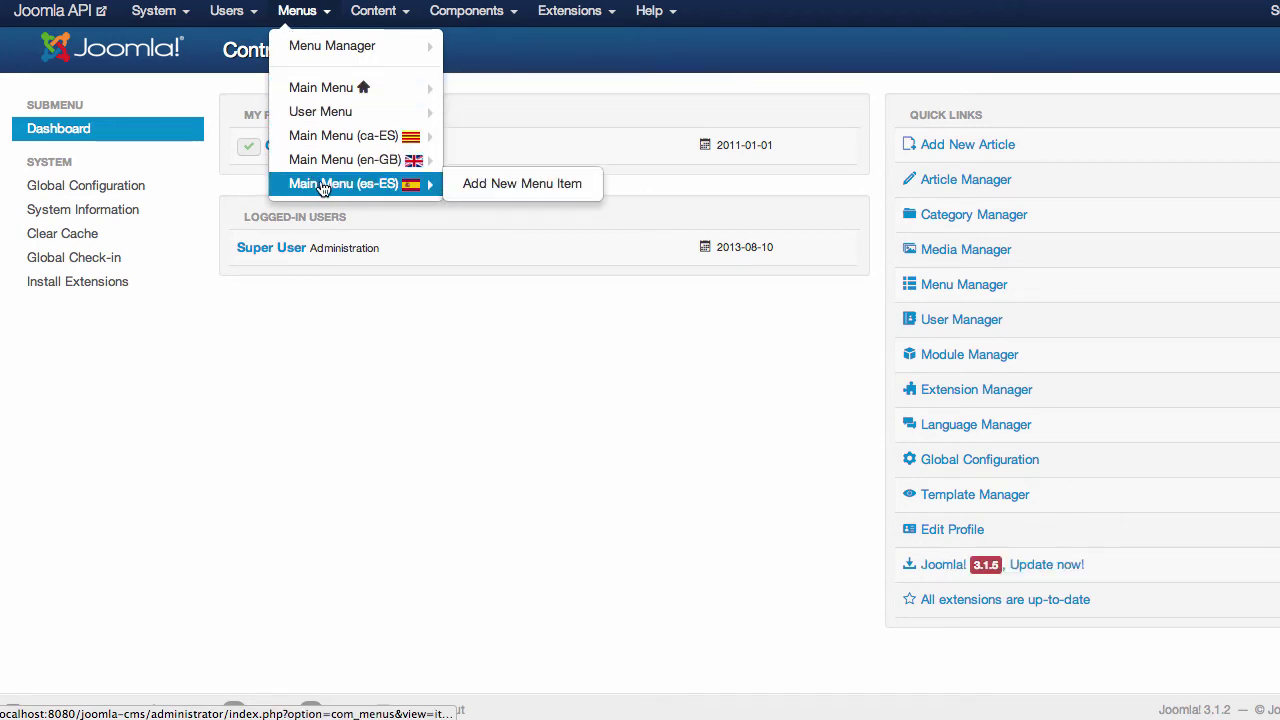
{"action": "mouse_move", "coordinate": [321, 120]}
{"action": "mouse_move", "coordinate": [370, 140]}
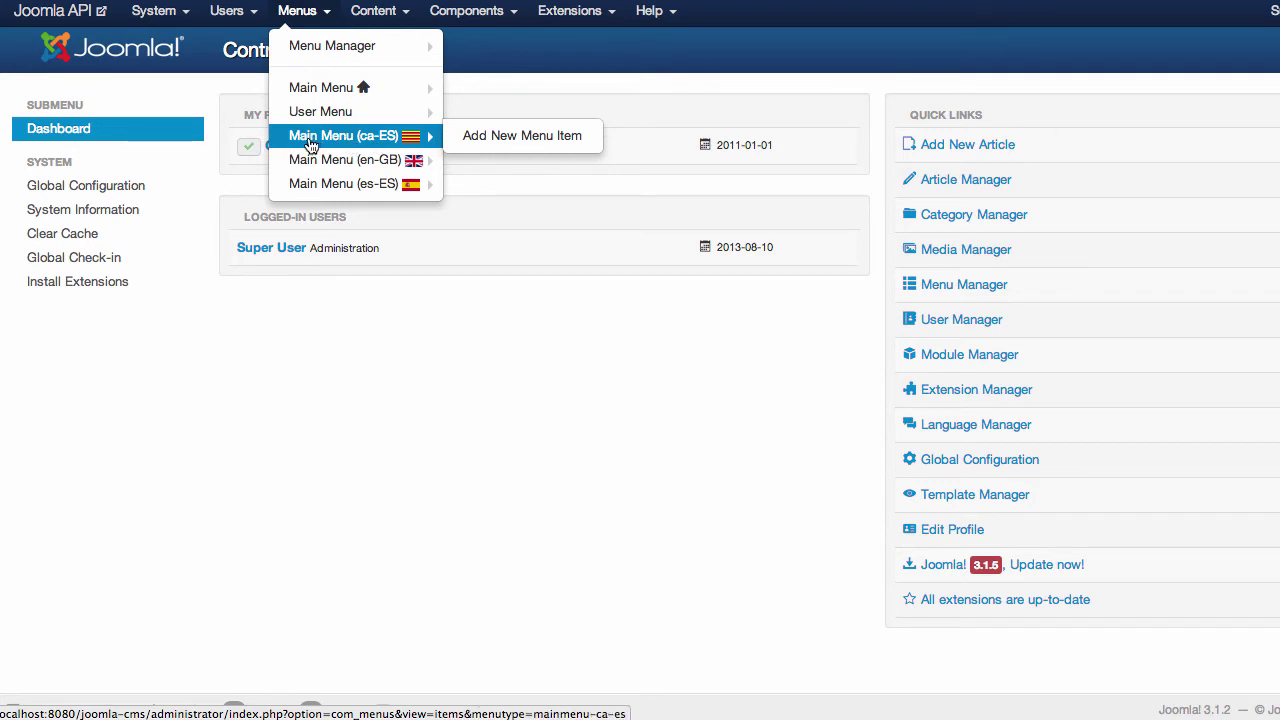
{"action": "left_click", "coordinate": [317, 188]}
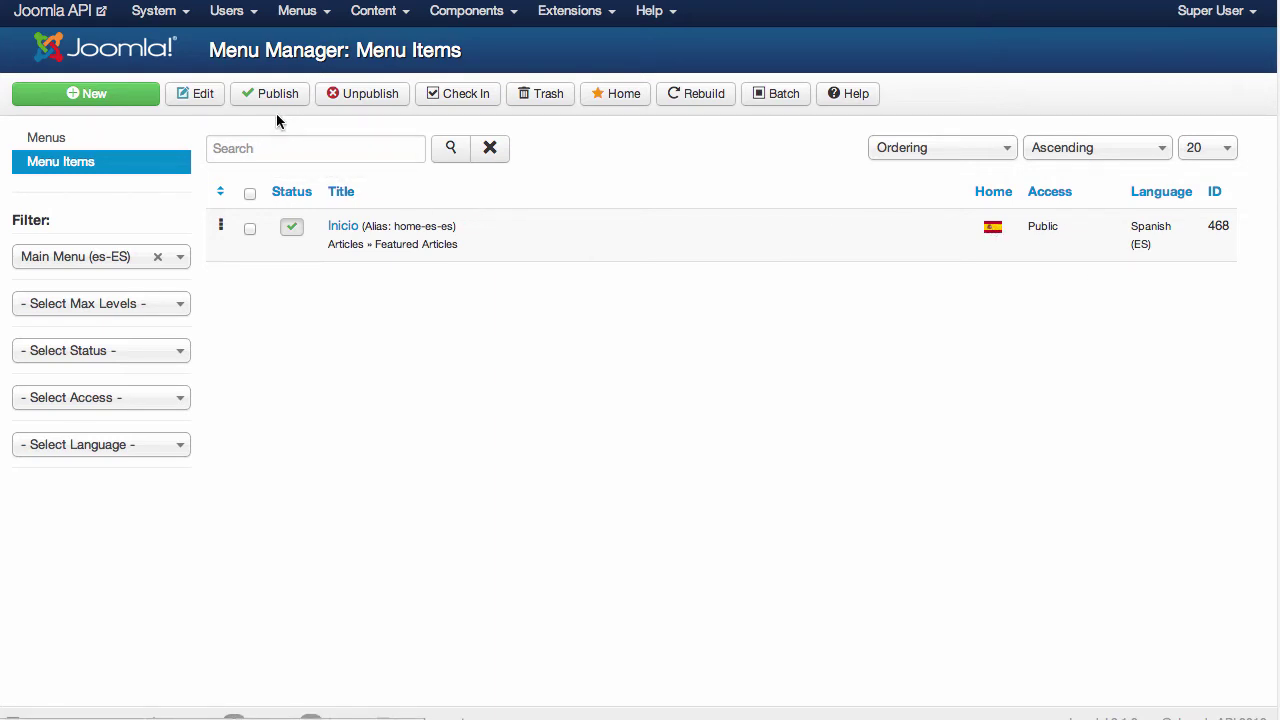
{"action": "left_click", "coordinate": [297, 18]}
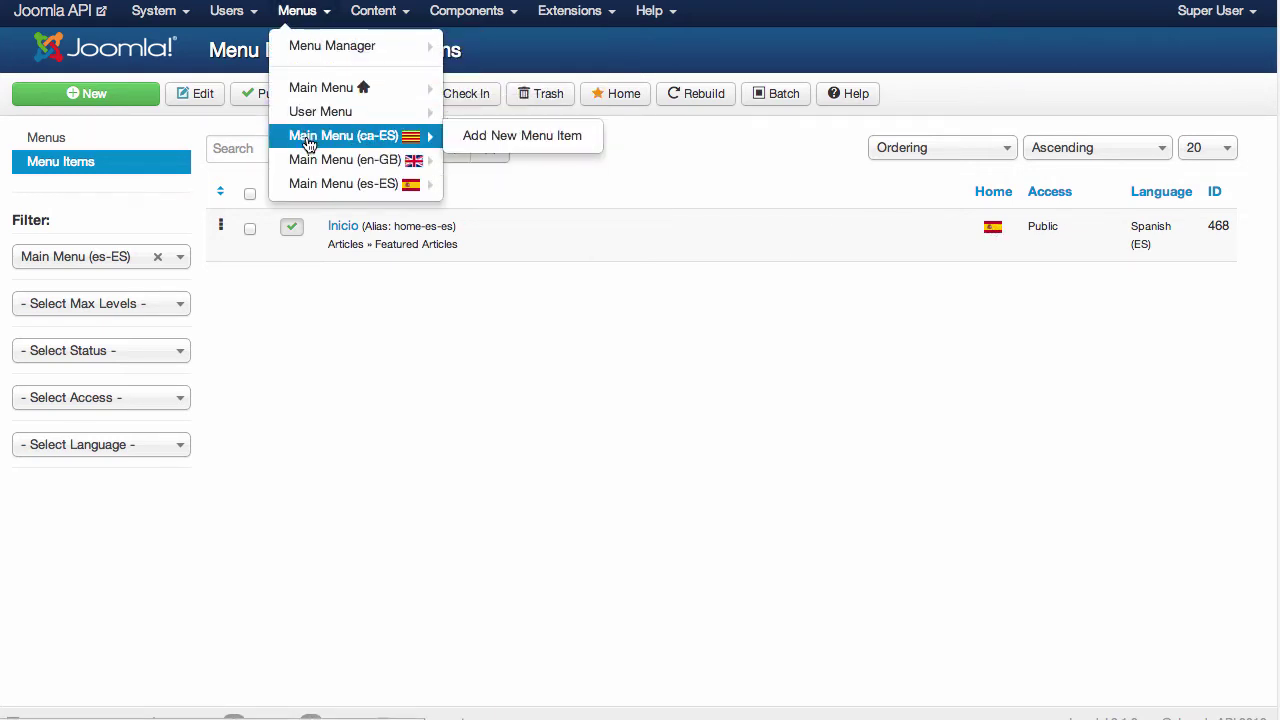
{"action": "left_click", "coordinate": [306, 140]}
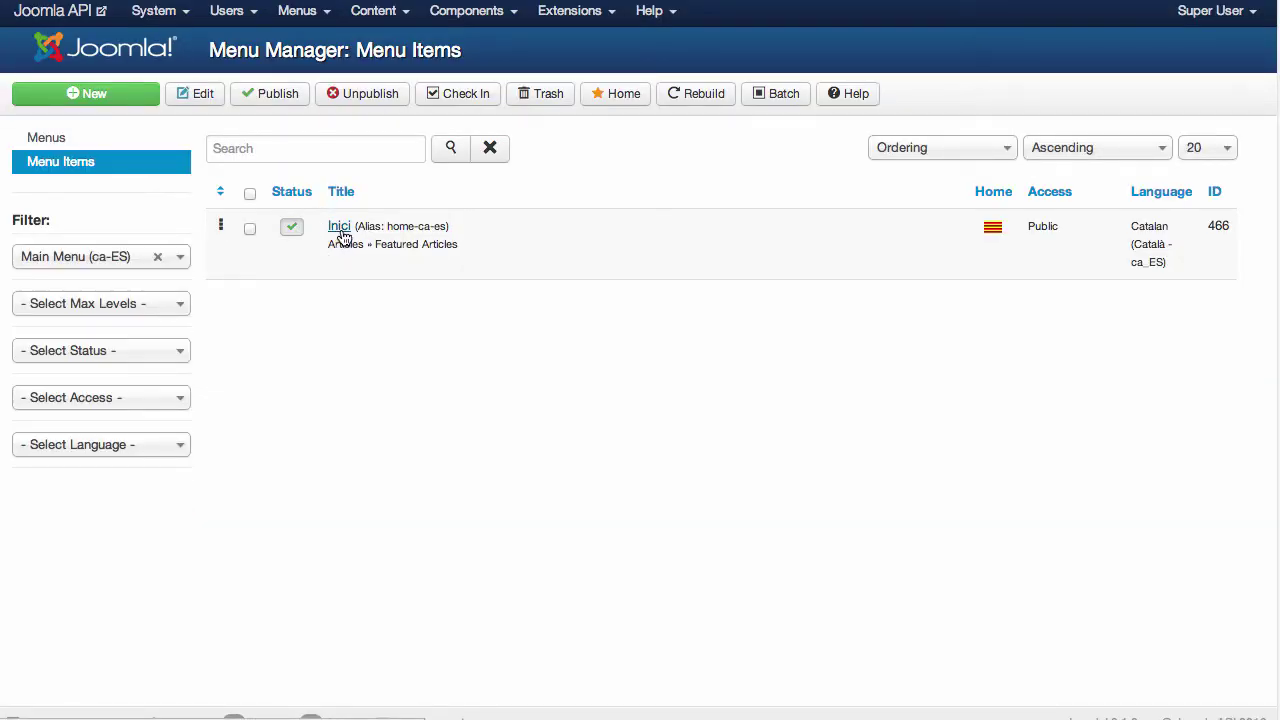
{"action": "left_click", "coordinate": [297, 12]}
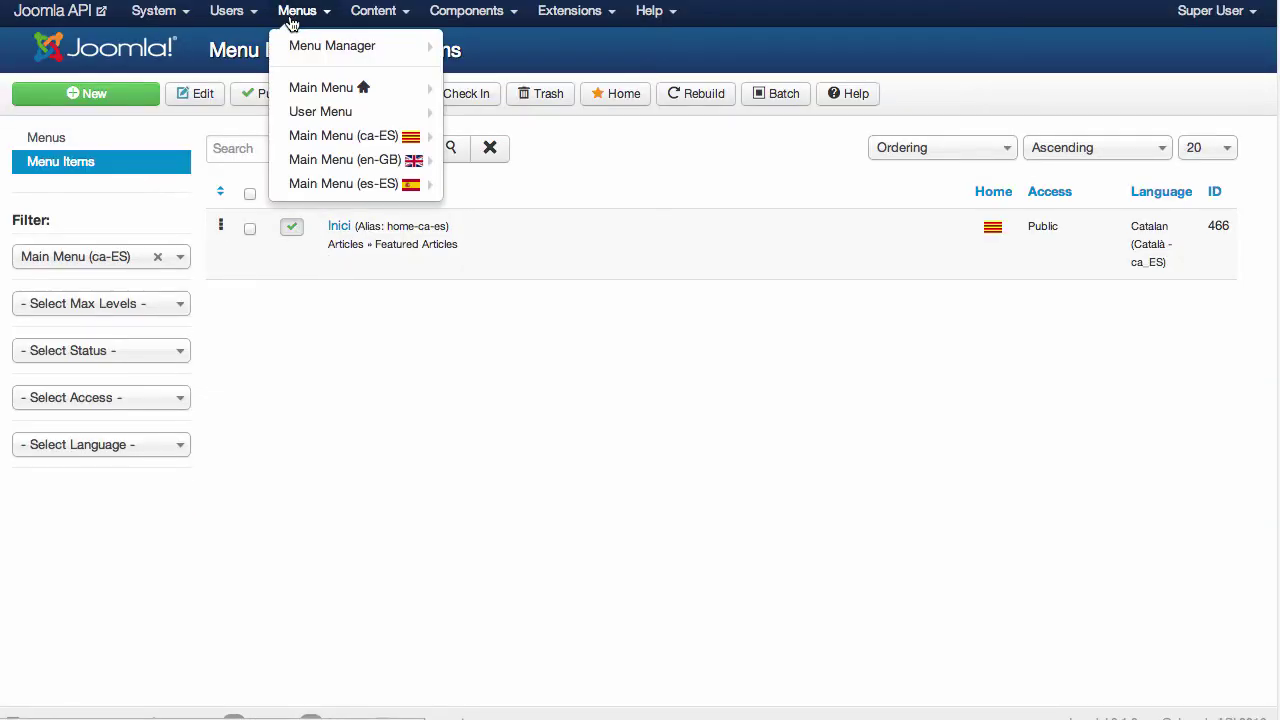
{"action": "left_click", "coordinate": [336, 162]}
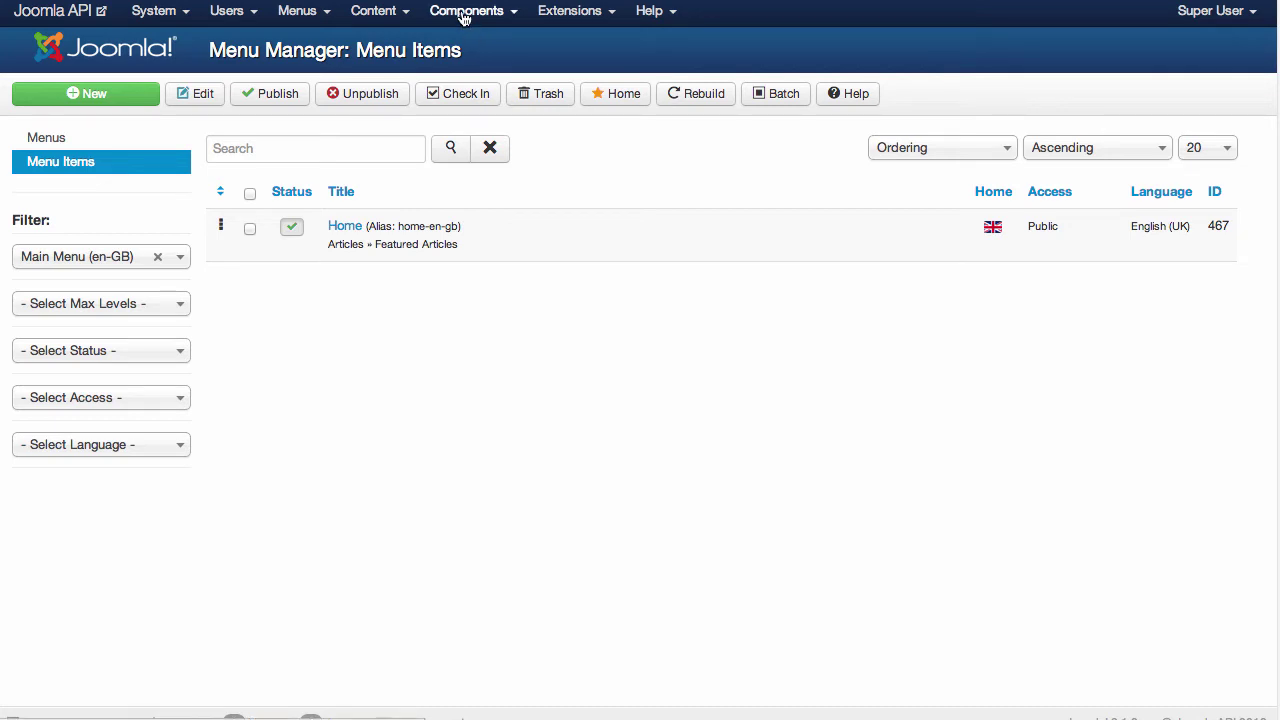
- Review the content languages and their native titles in the Language Manager, and check the multilanguage status overview
{"action": "left_click", "coordinate": [568, 11]}
{"action": "left_click", "coordinate": [584, 156]}
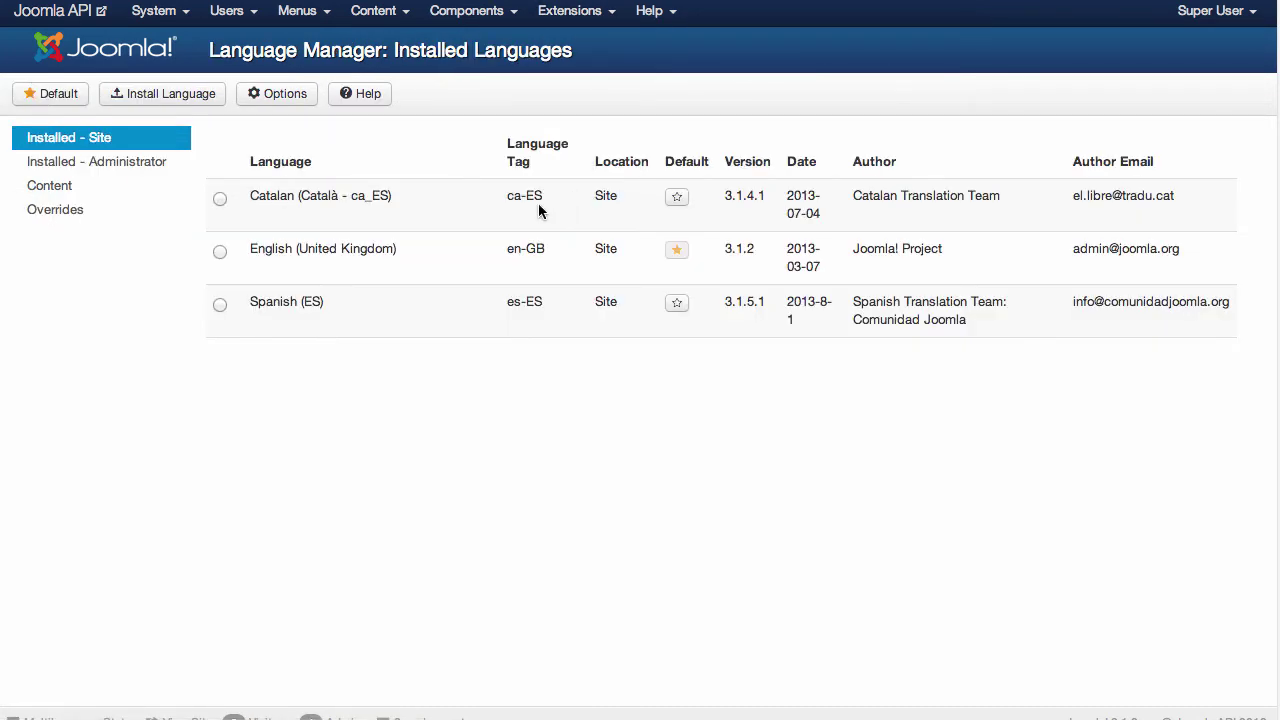
{"action": "left_click", "coordinate": [56, 193]}
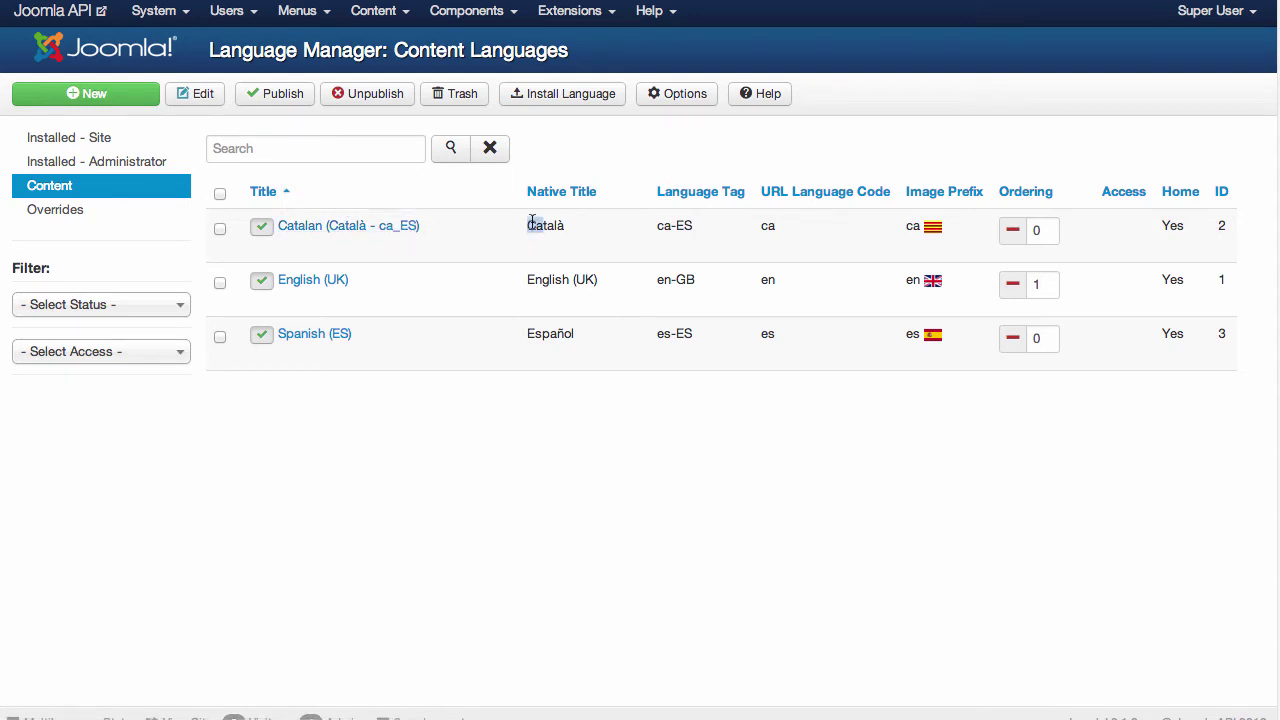
{"action": "left_click_drag", "start_coordinate": [527, 226], "coordinate": [549, 225]}
{"action": "triple_click", "coordinate": [547, 228]}
{"action": "left_click", "coordinate": [547, 229]}
{"action": "left_click_drag", "start_coordinate": [521, 226], "coordinate": [566, 226]}
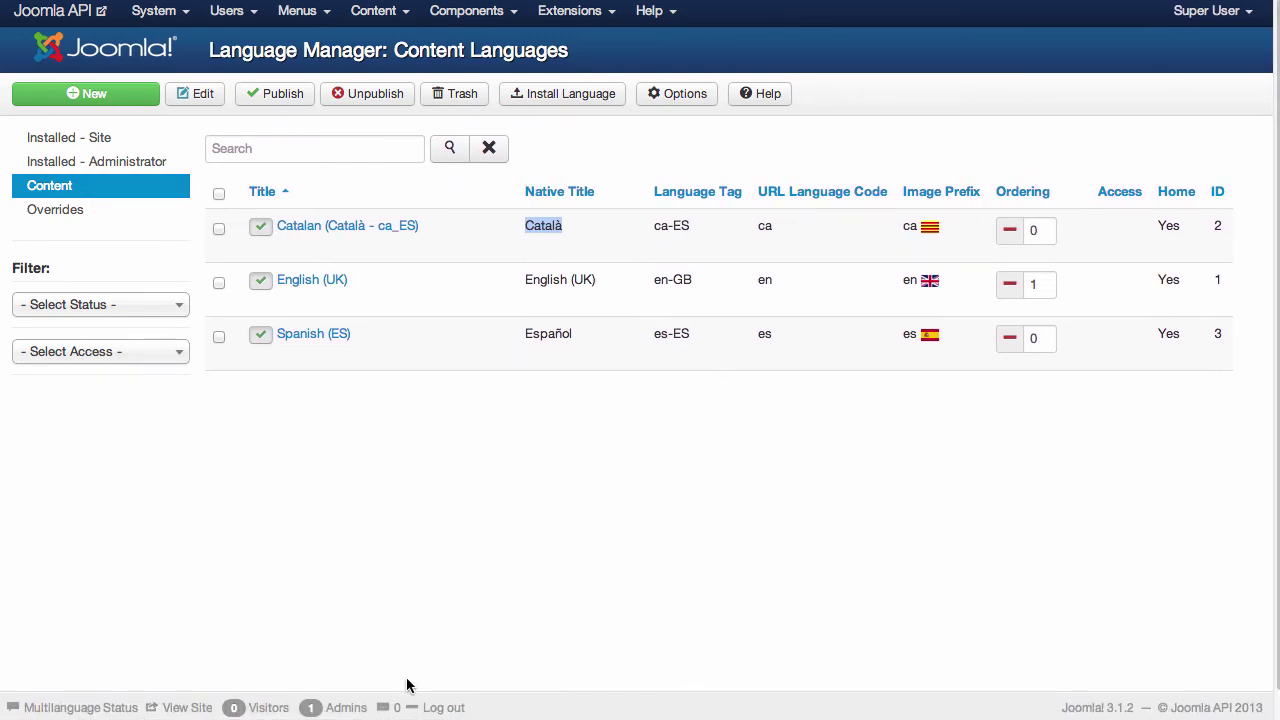
{"action": "left_click", "coordinate": [80, 707]}
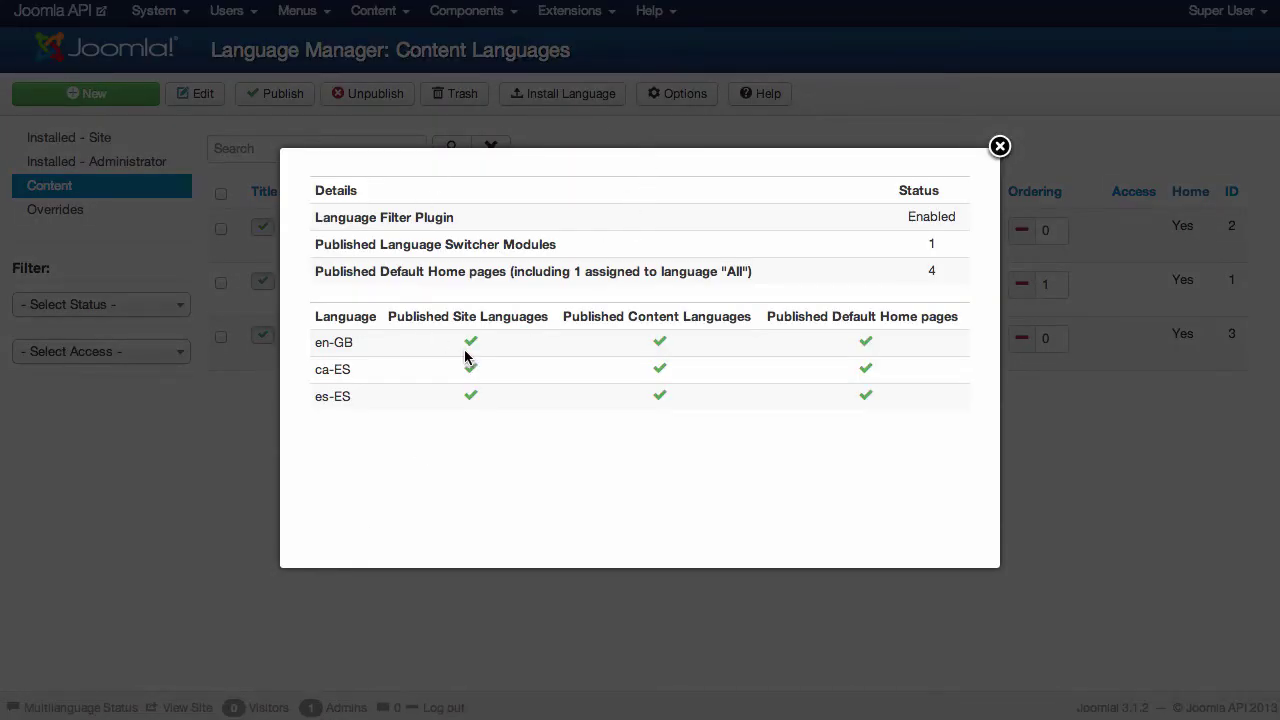
{"action": "left_click", "coordinate": [999, 145]}
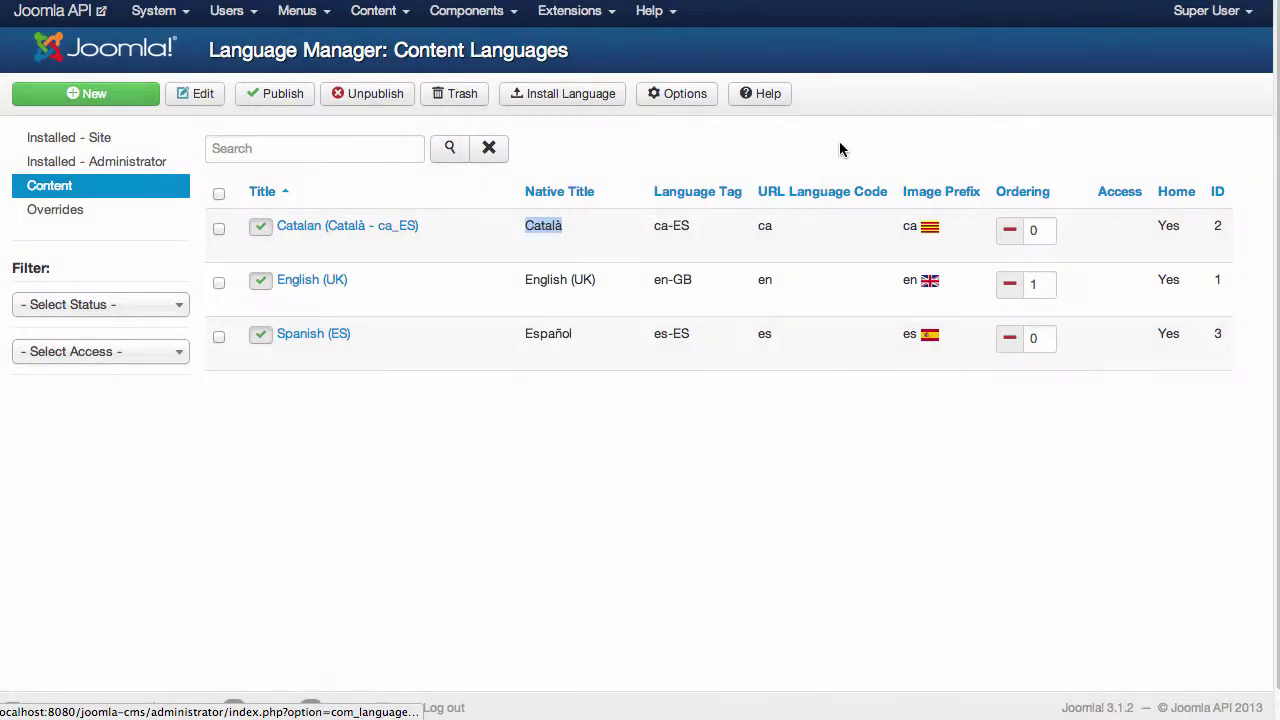
- Search the Plug-in Manager for "lan" to check the language plug-ins
{"action": "left_click", "coordinate": [562, 14]}
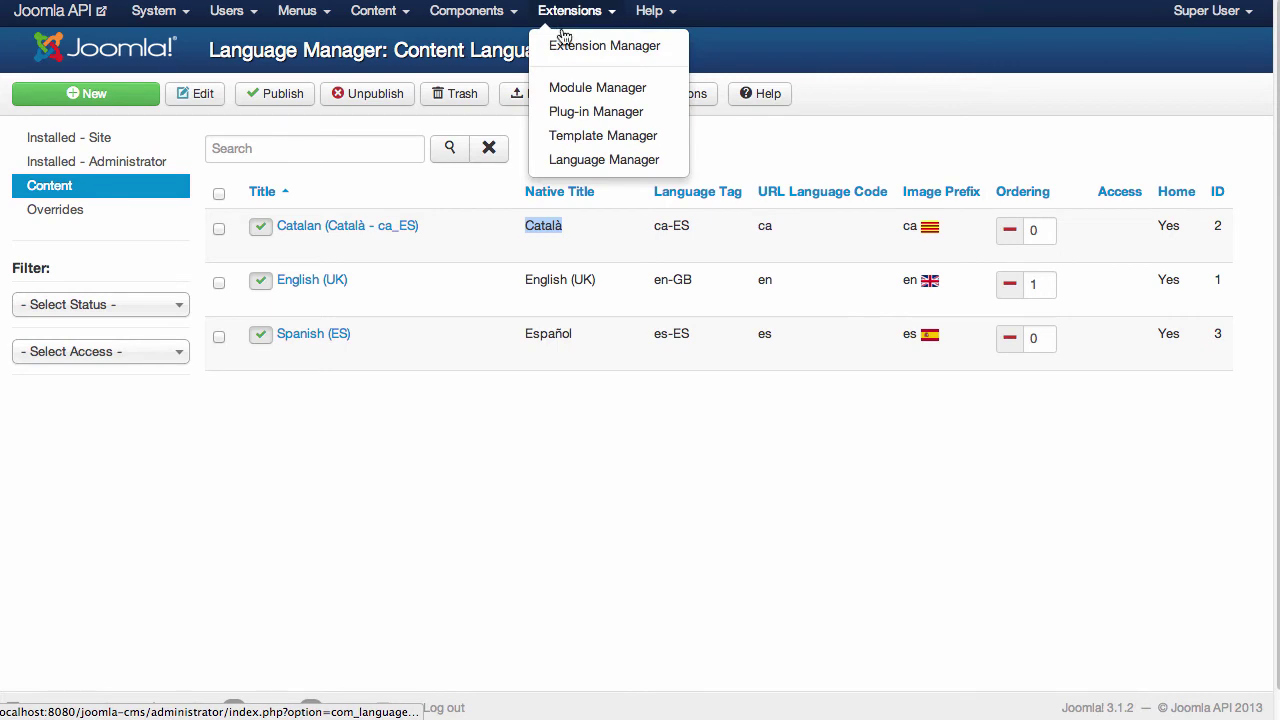
{"action": "left_click", "coordinate": [578, 110]}
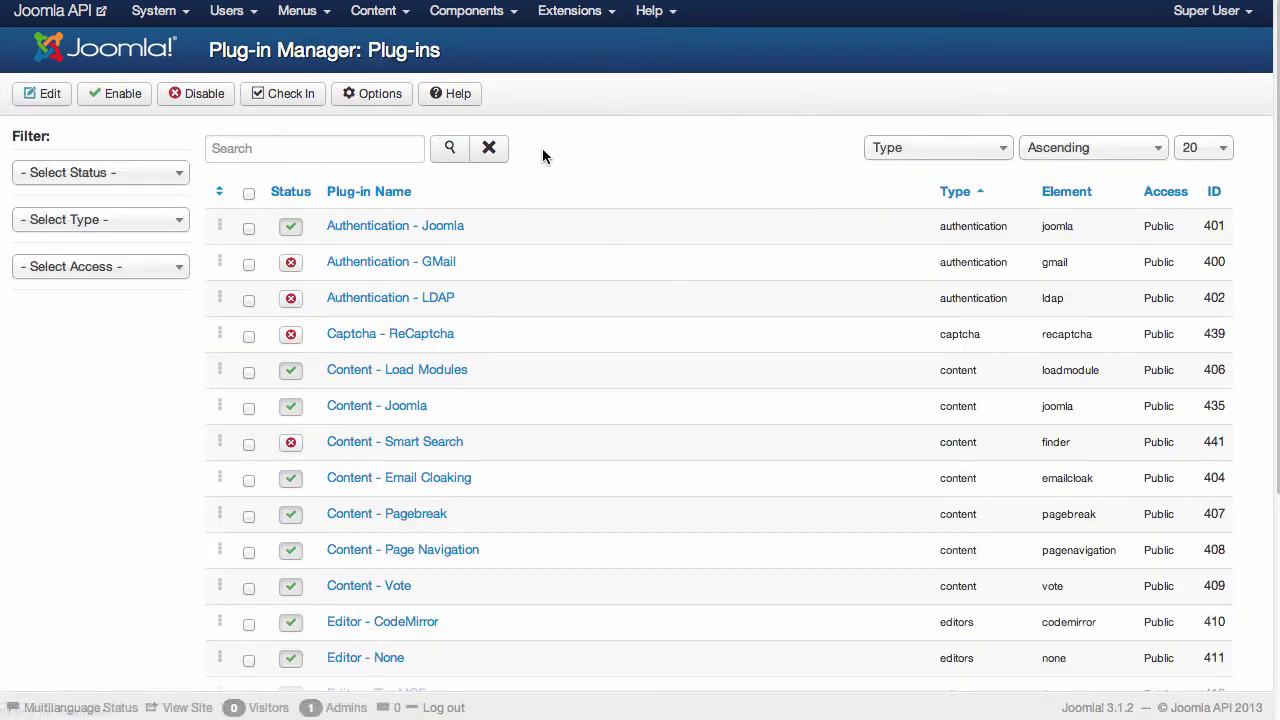
{"action": "left_click", "coordinate": [286, 150]}
{"action": "type", "text": "lan"}
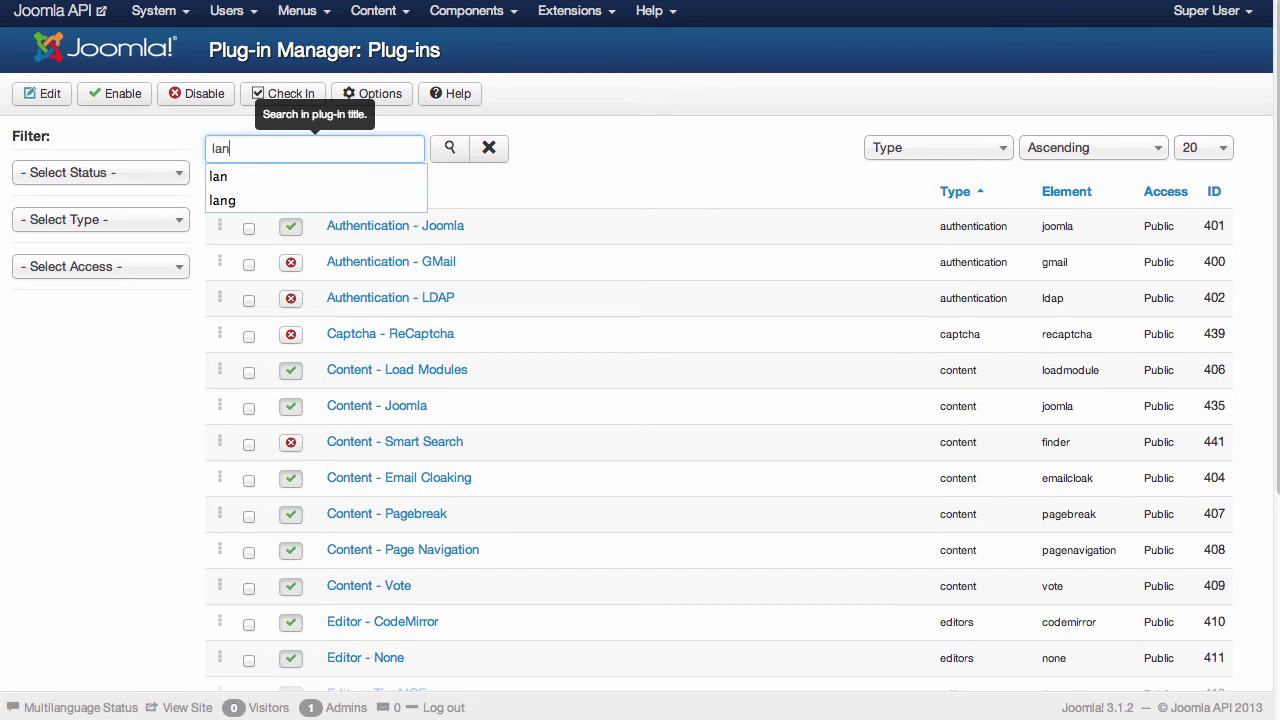
{"action": "key", "text": "Return"}
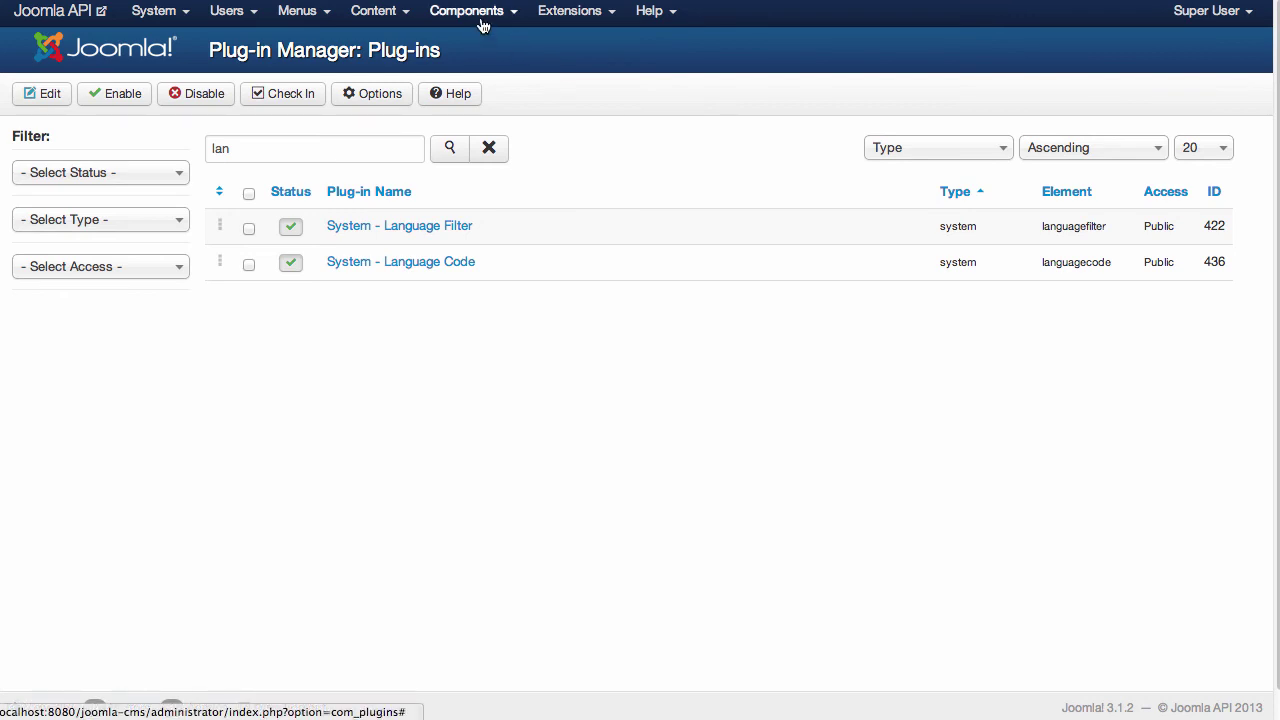
- Search the Module Manager for "main" to check the main menu modules and their assigned languages
{"action": "left_click", "coordinate": [546, 16]}
{"action": "left_click", "coordinate": [558, 92]}
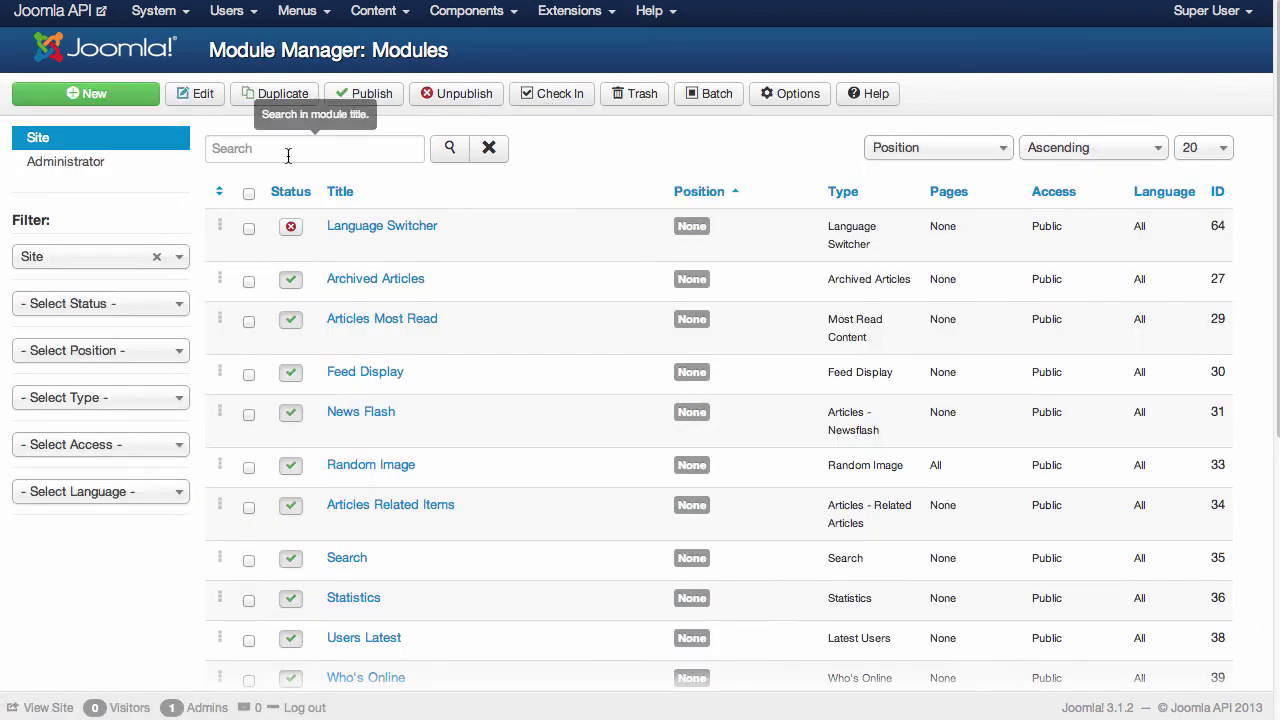
{"action": "left_click", "coordinate": [288, 152]}
{"action": "type", "text": "main"}
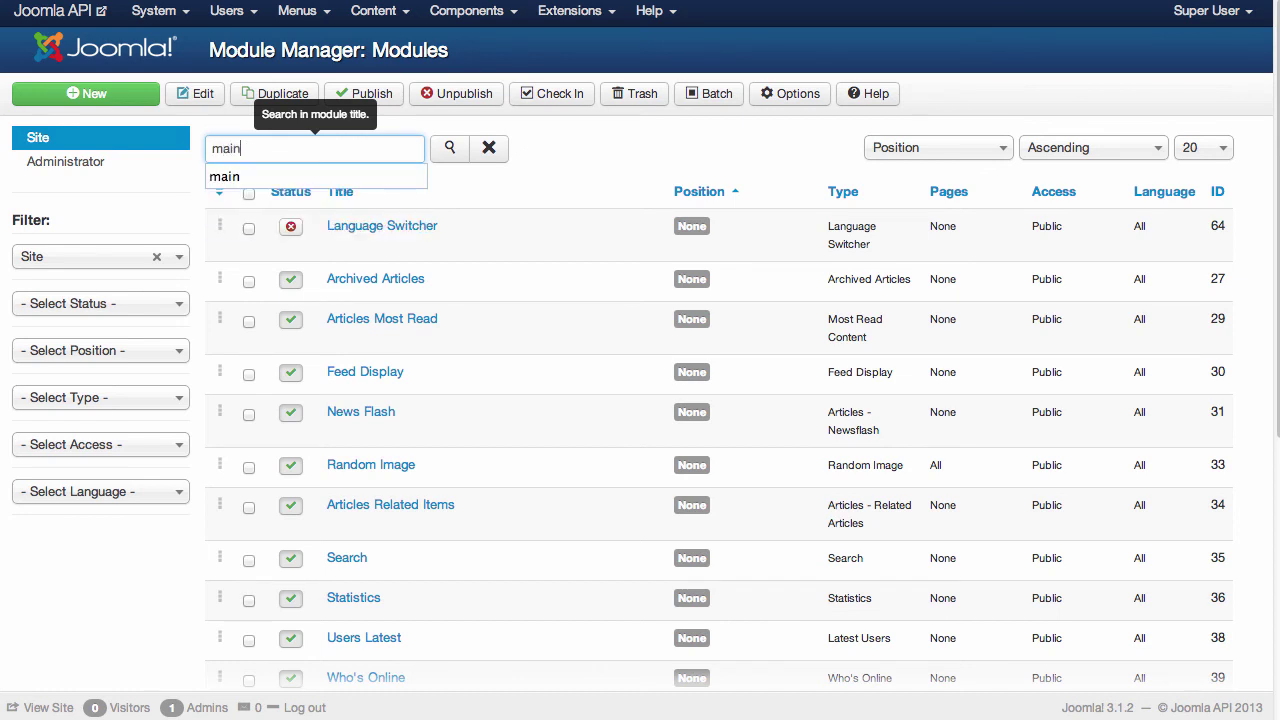
{"action": "key", "text": "Return"}
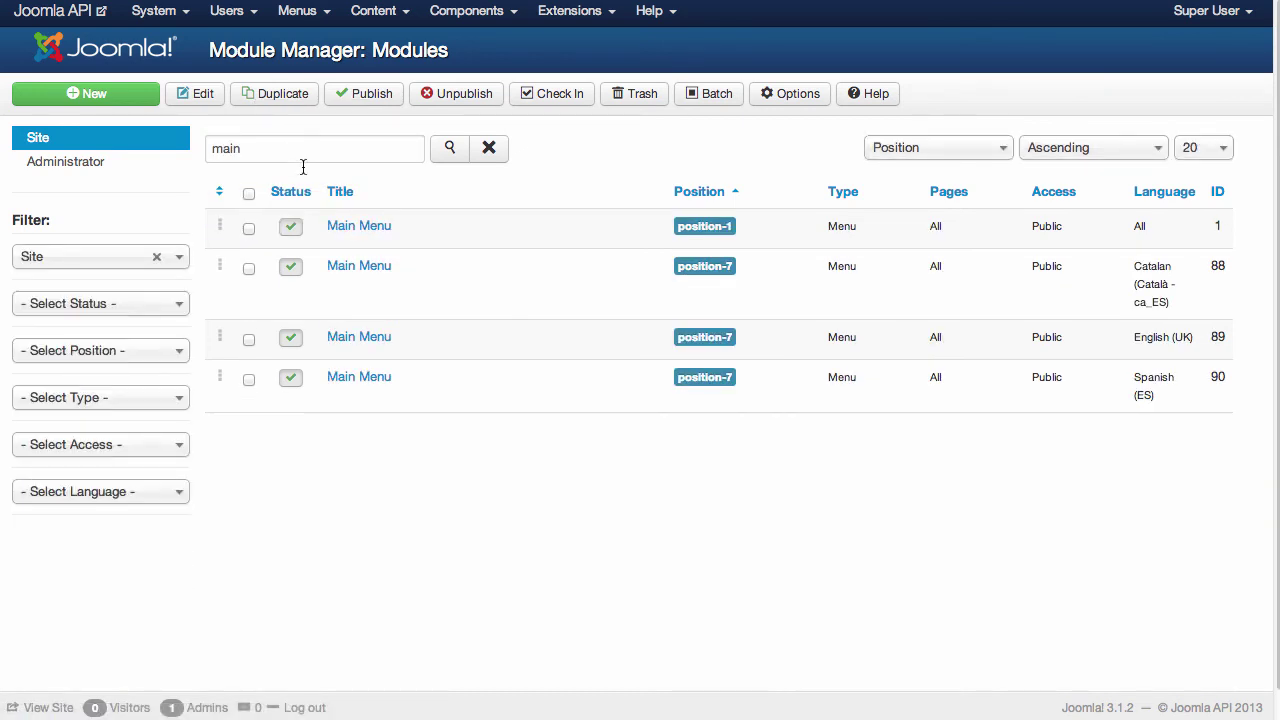
{"action": "mouse_move", "coordinate": [437, 234]}
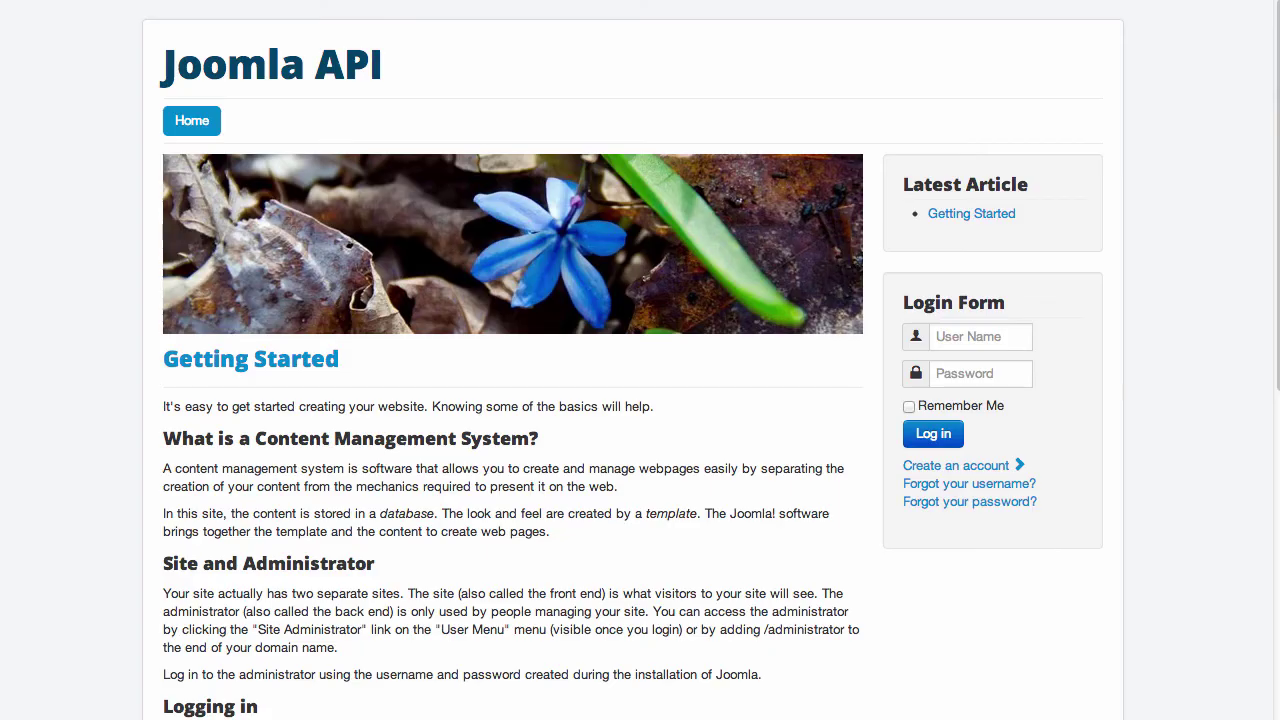
- Reload the site's front end and switch its language to English, Spanish and Catalan in turn to check each home page
{"action": "key", "text": "super+r"}
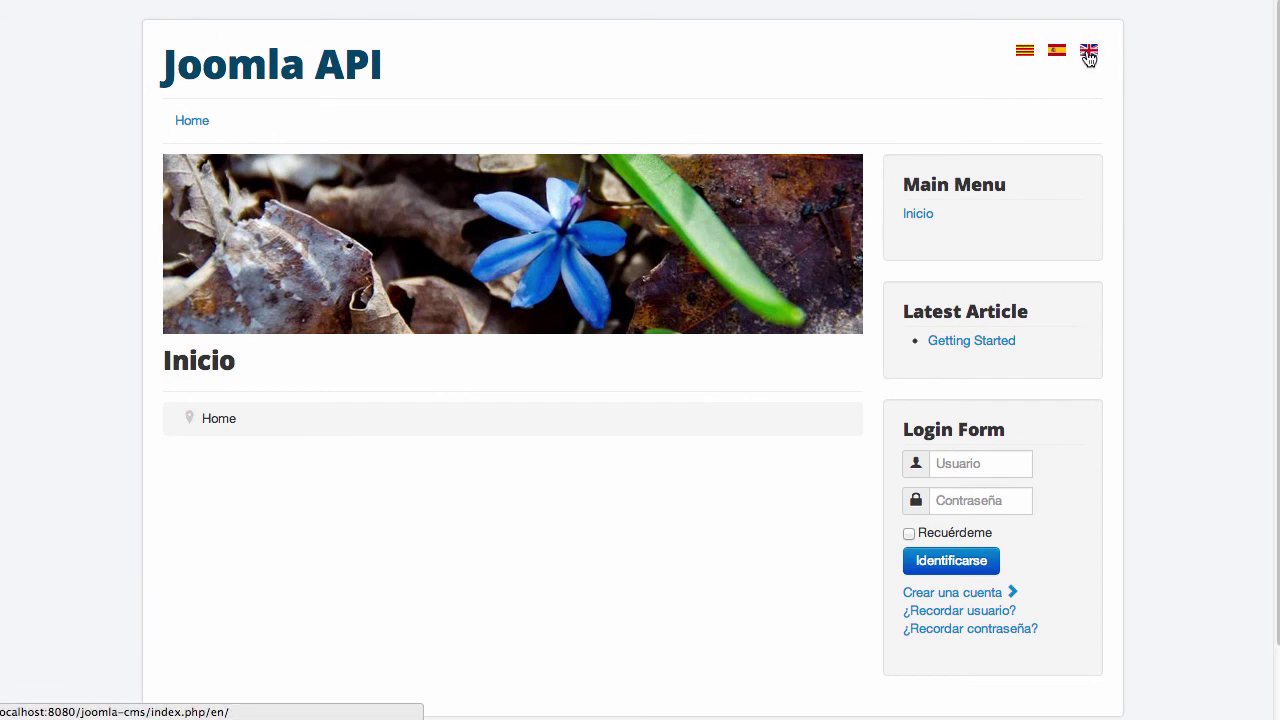
{"action": "left_click", "coordinate": [1091, 55]}
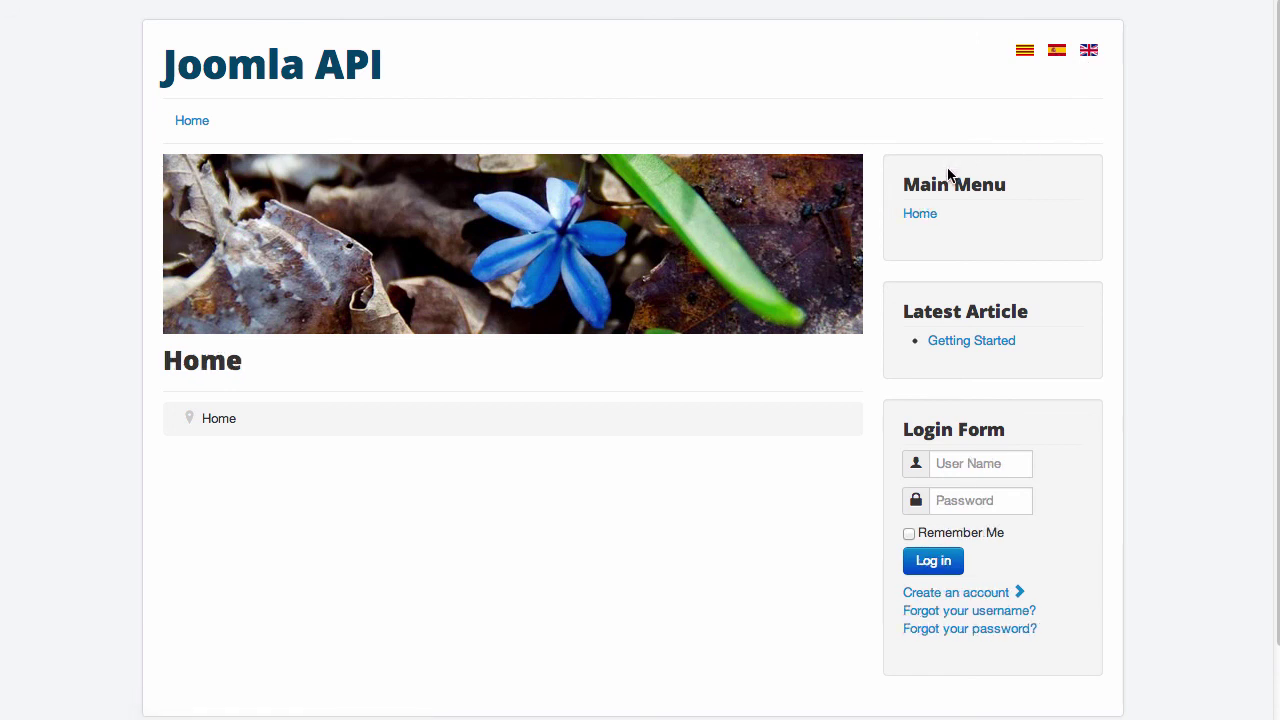
{"action": "left_click", "coordinate": [1062, 54]}
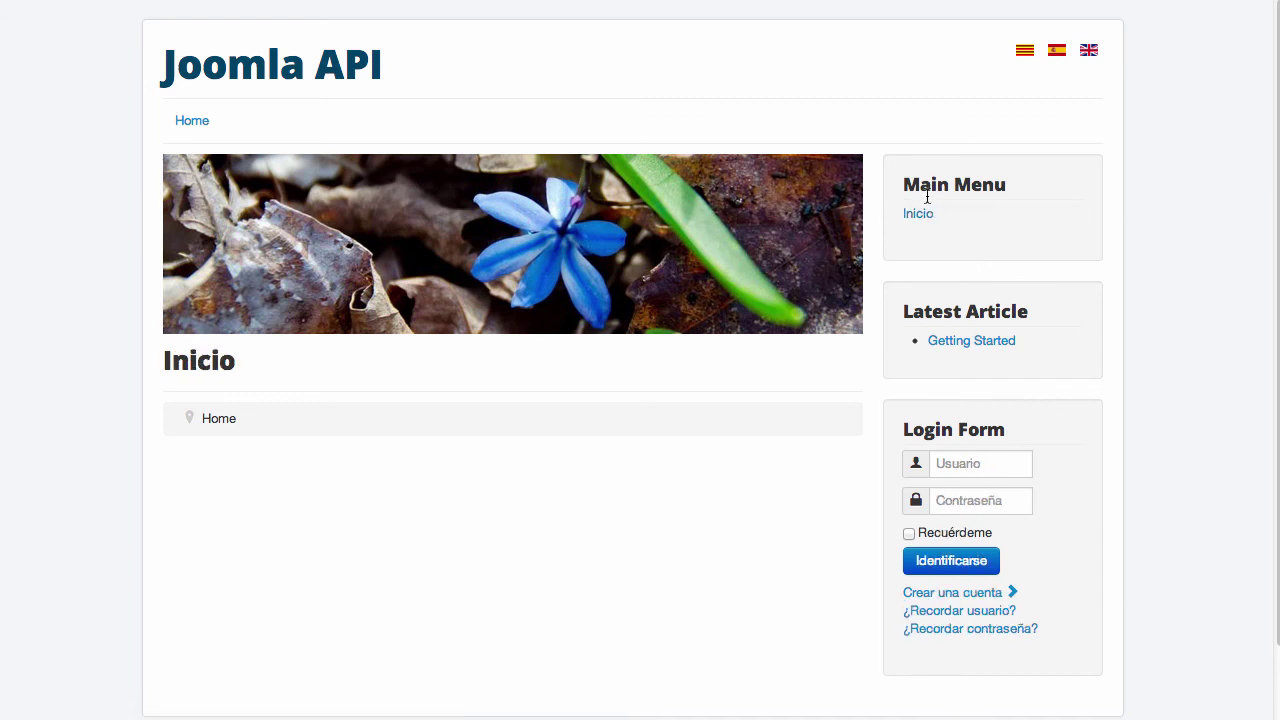
{"action": "left_click", "coordinate": [1019, 57]}
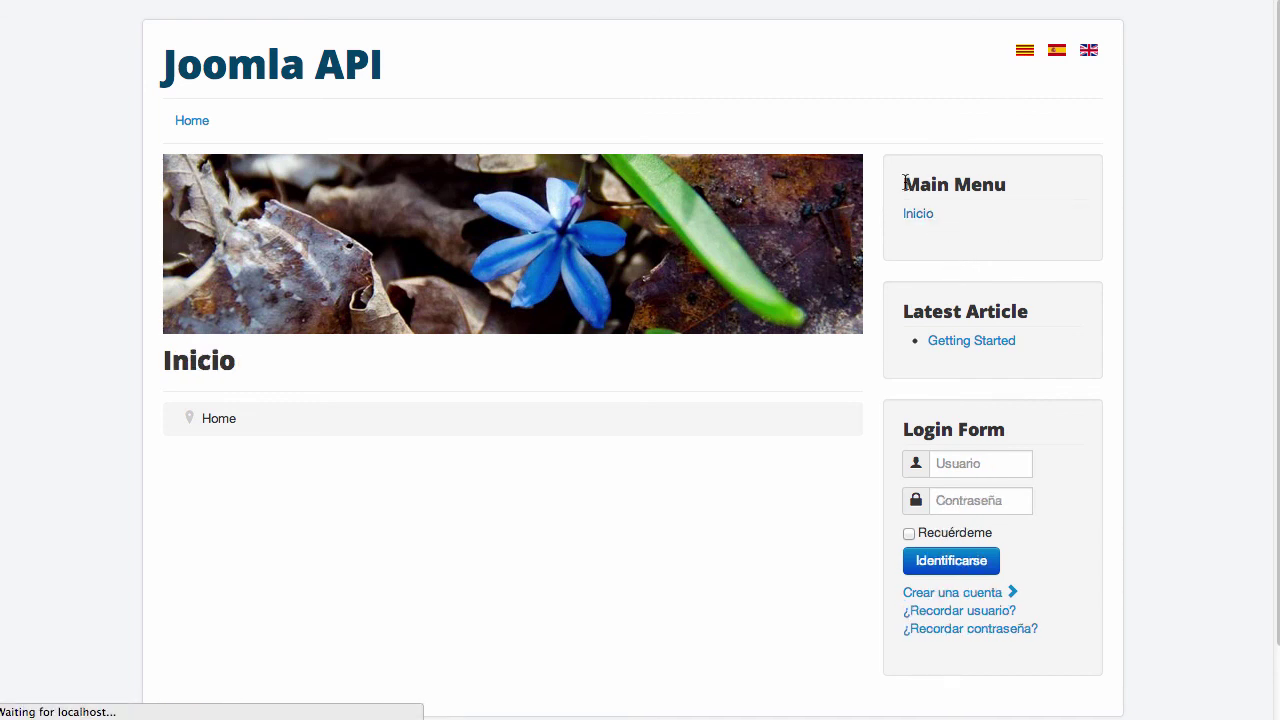